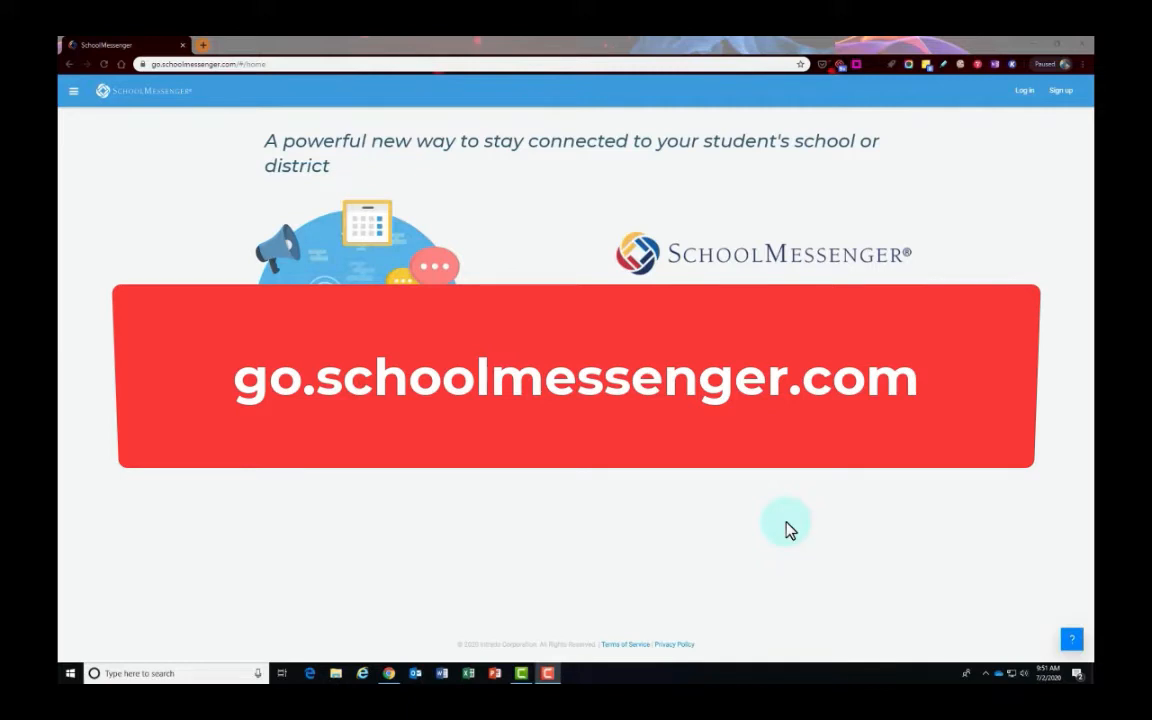
# - Register a new parent account with the account e-mail address and a password
pyautogui.click(1064, 93)
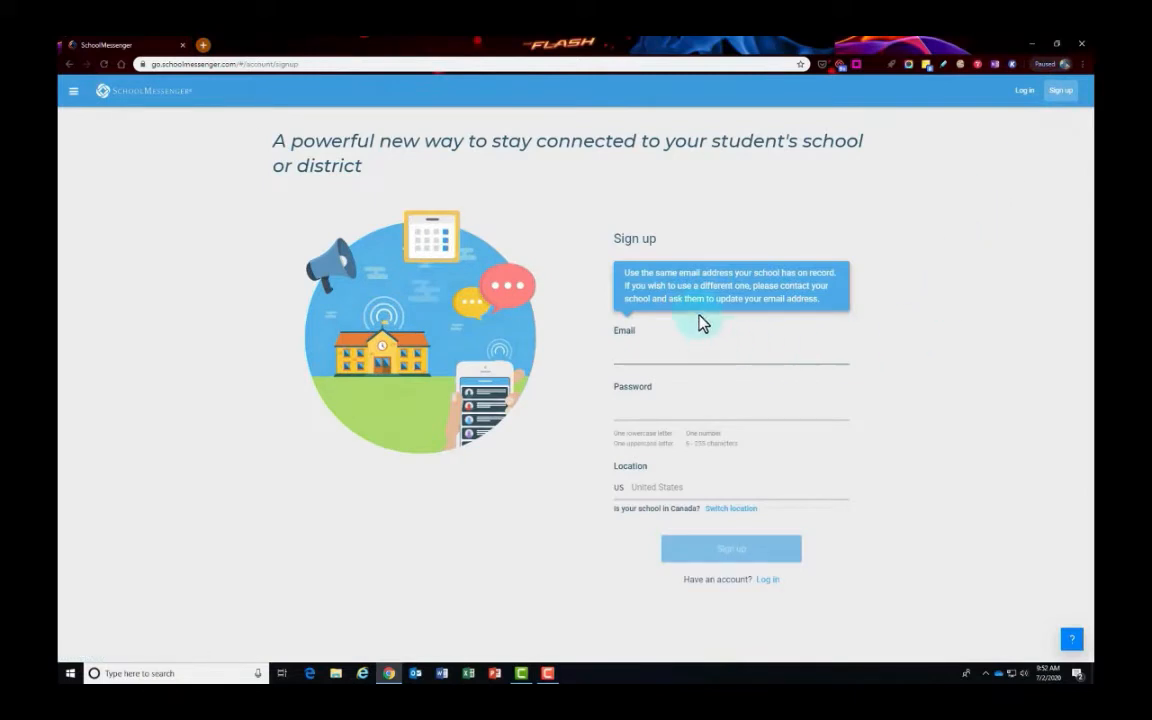
pyautogui.click(661, 350)
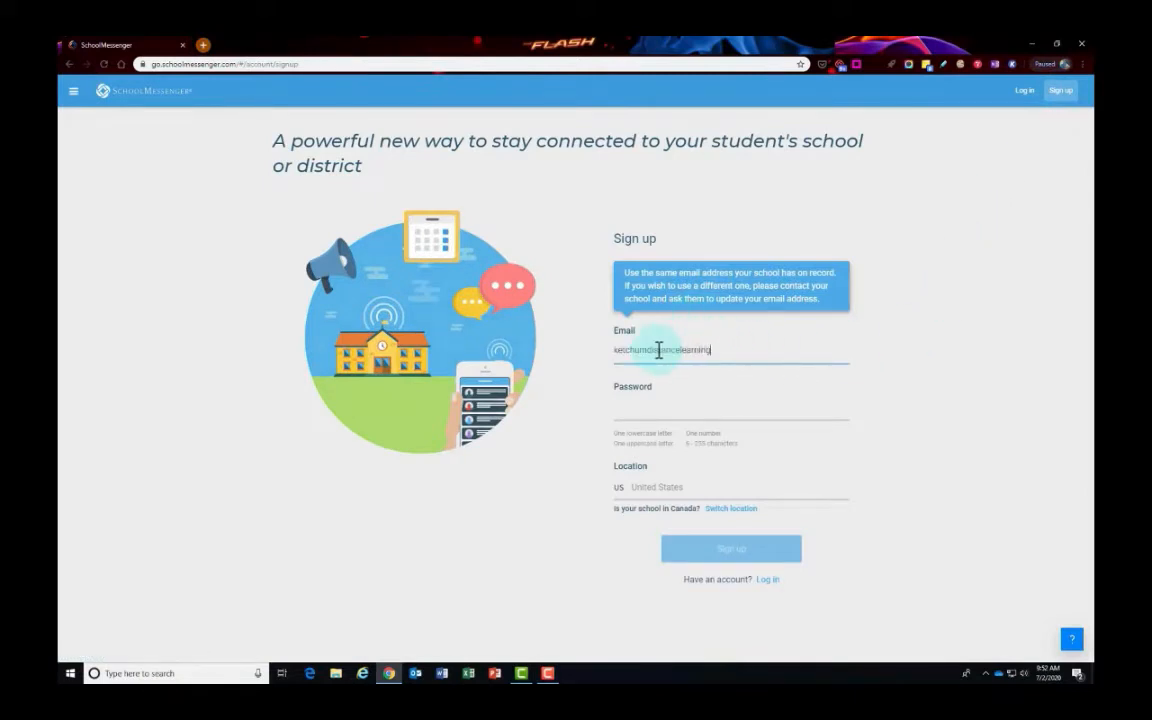
pyautogui.press('Tab')
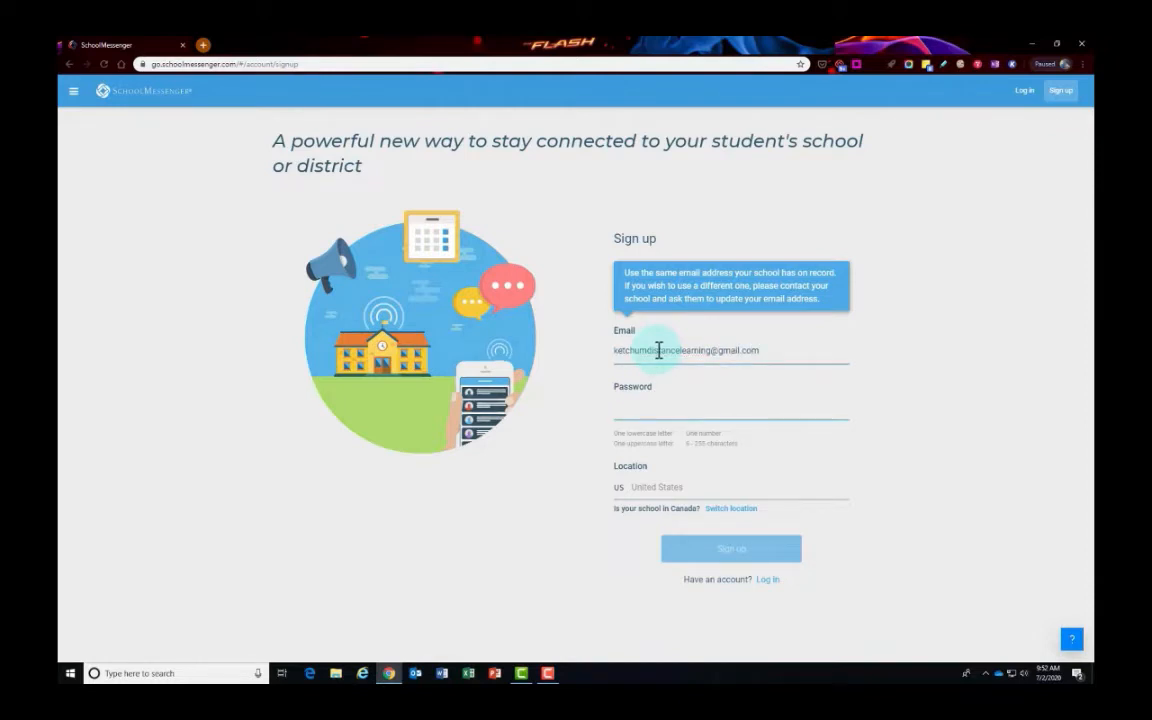
pyautogui.write('****')
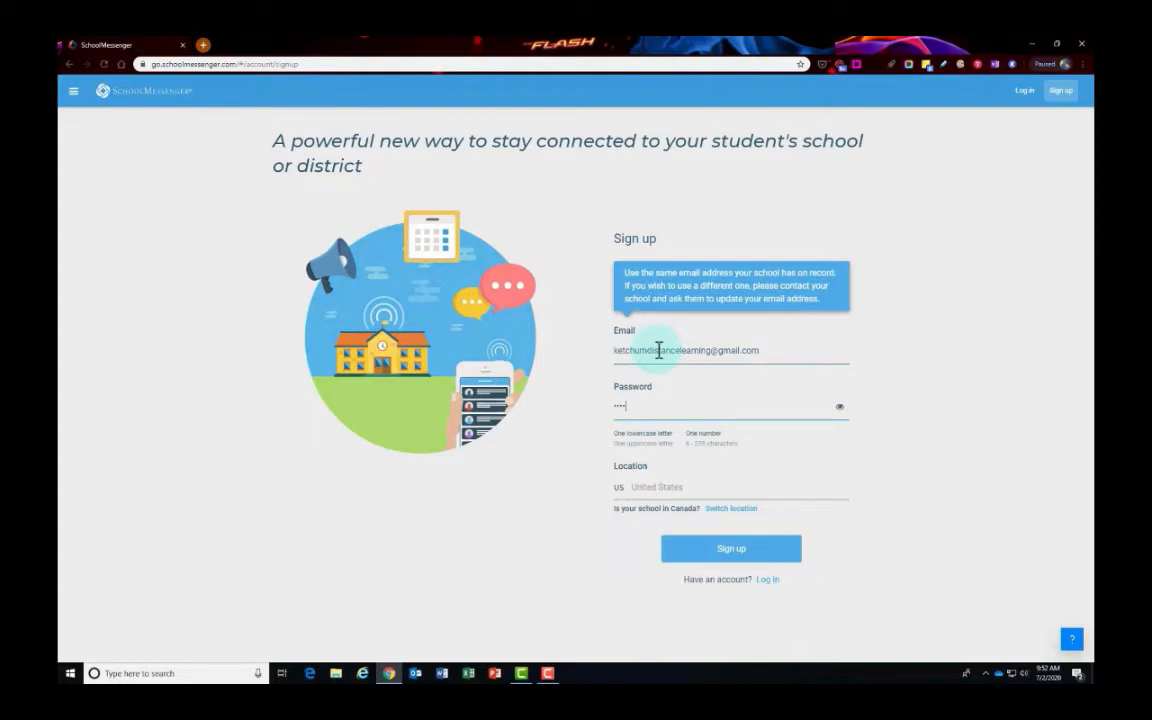
pyautogui.write('********')
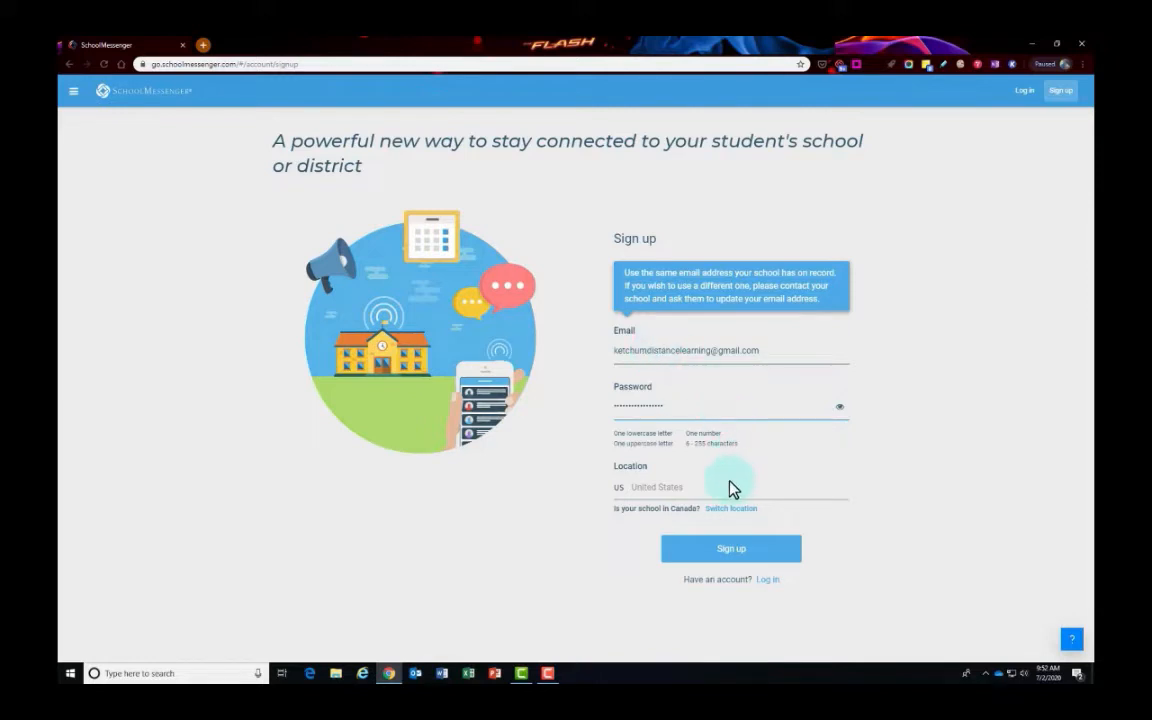
pyautogui.click(753, 552)
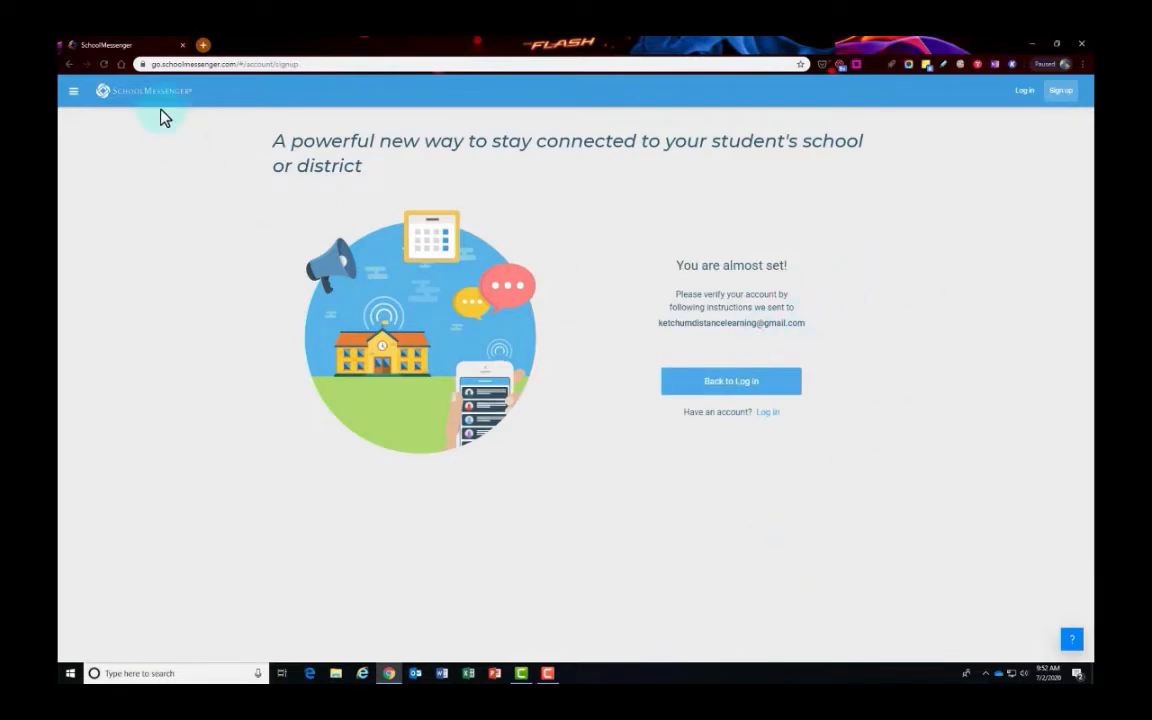
# - In a new tab, go to google.com, open Gmail and read the Account Activation email
pyautogui.click(204, 47)
pyautogui.write('google.com')
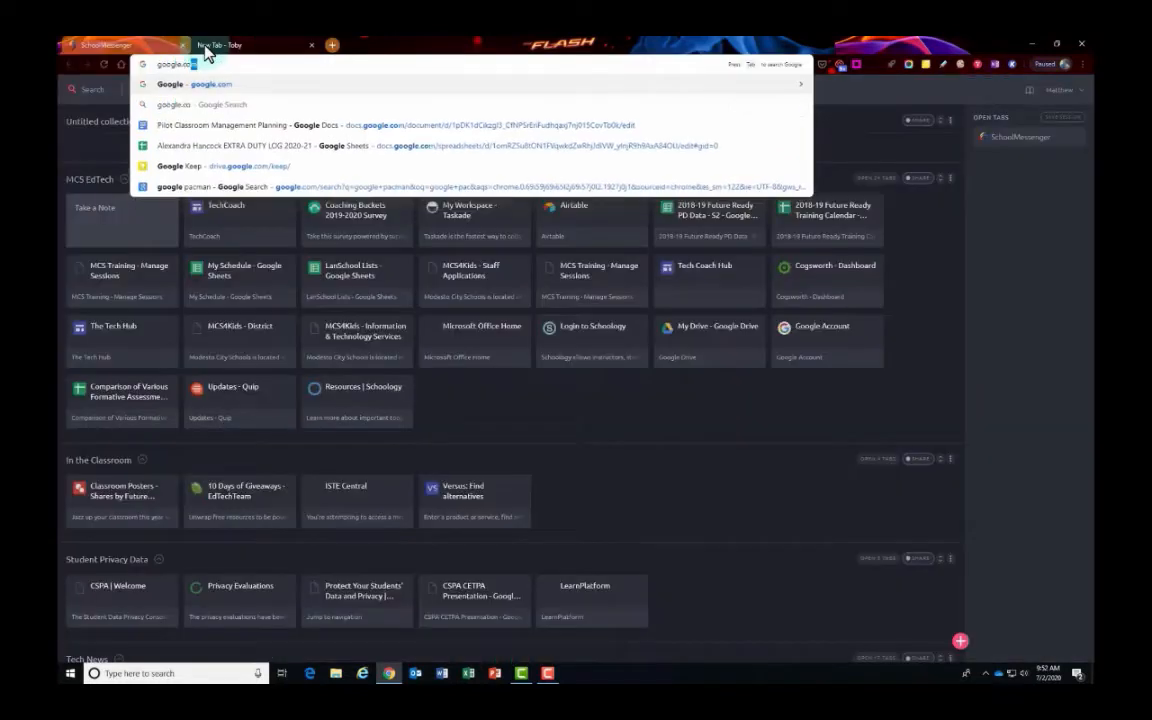
pyautogui.press('Return')
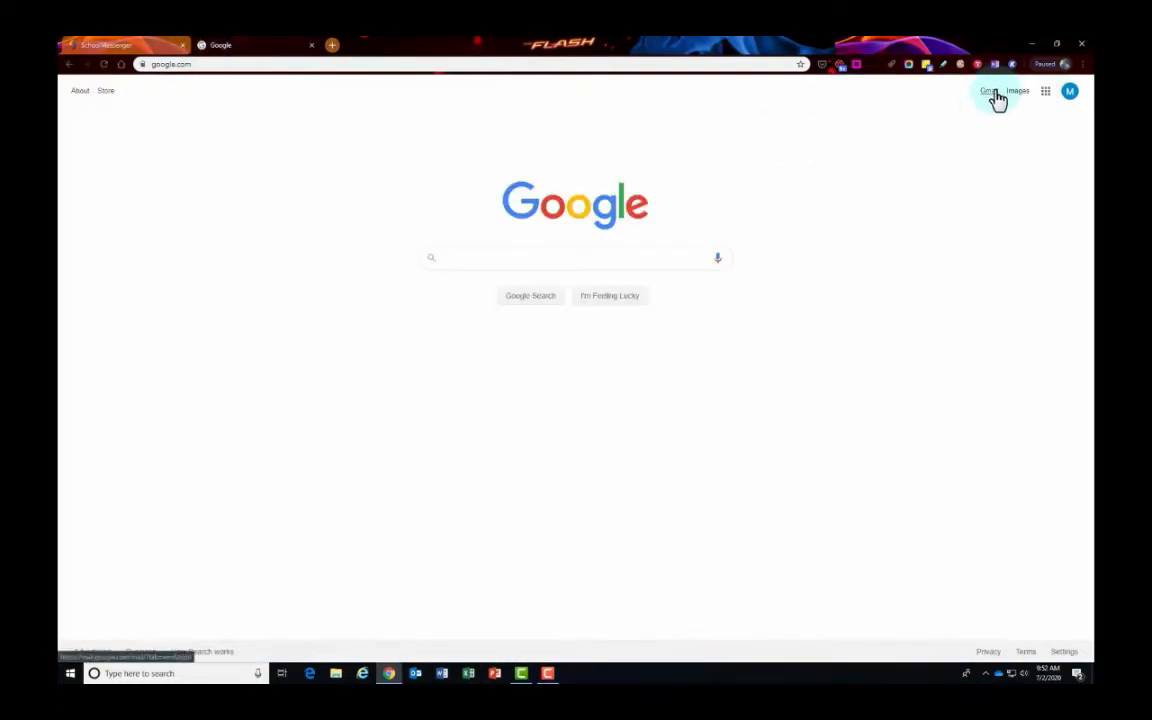
pyautogui.click(989, 92)
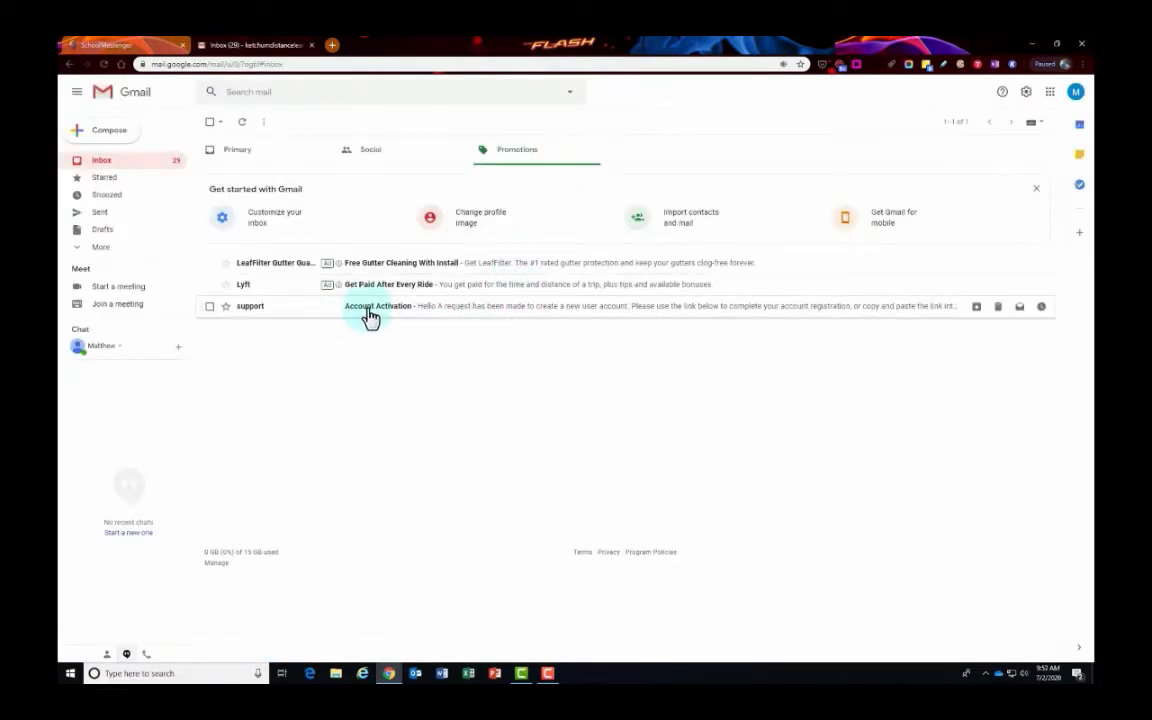
pyautogui.click(370, 310)
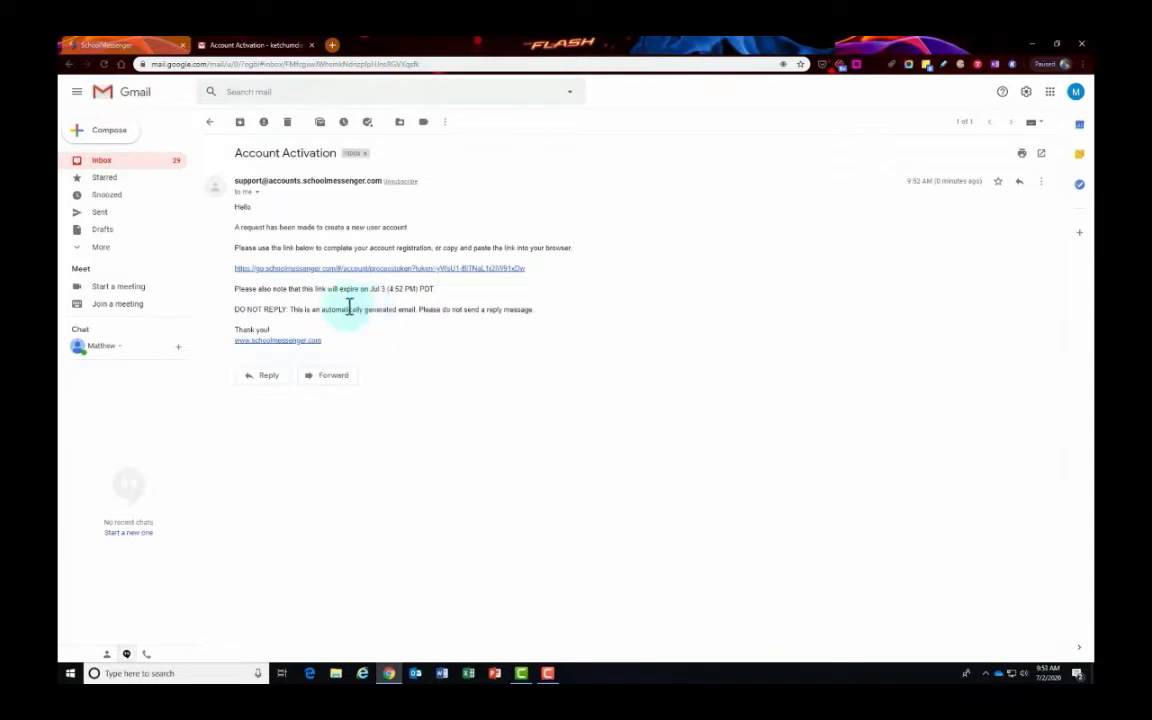
# - Follow the activation link and log in with the account e-mail and password
pyautogui.click(318, 269)
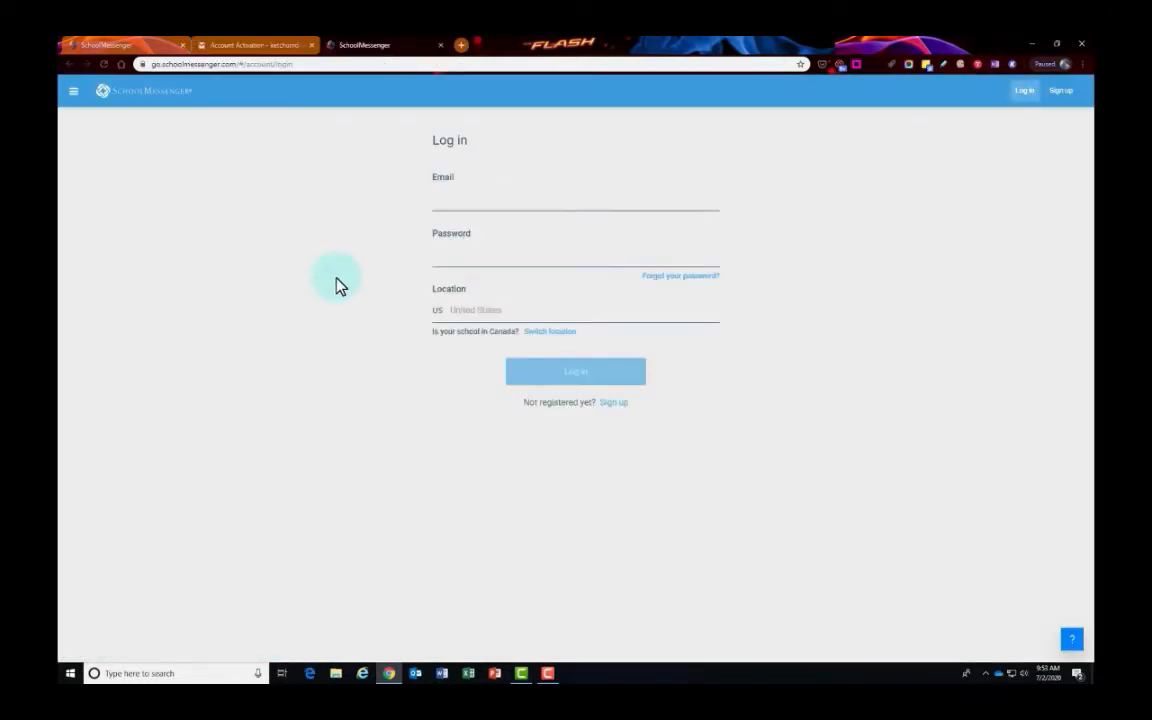
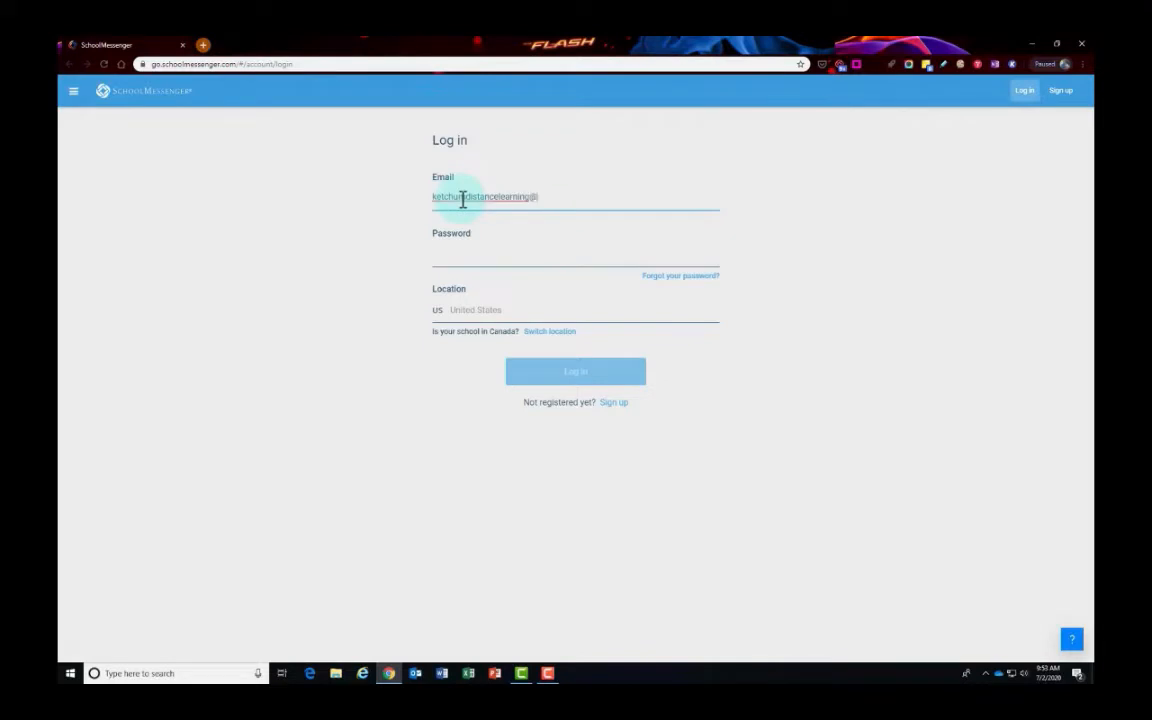
pyautogui.press('Tab')
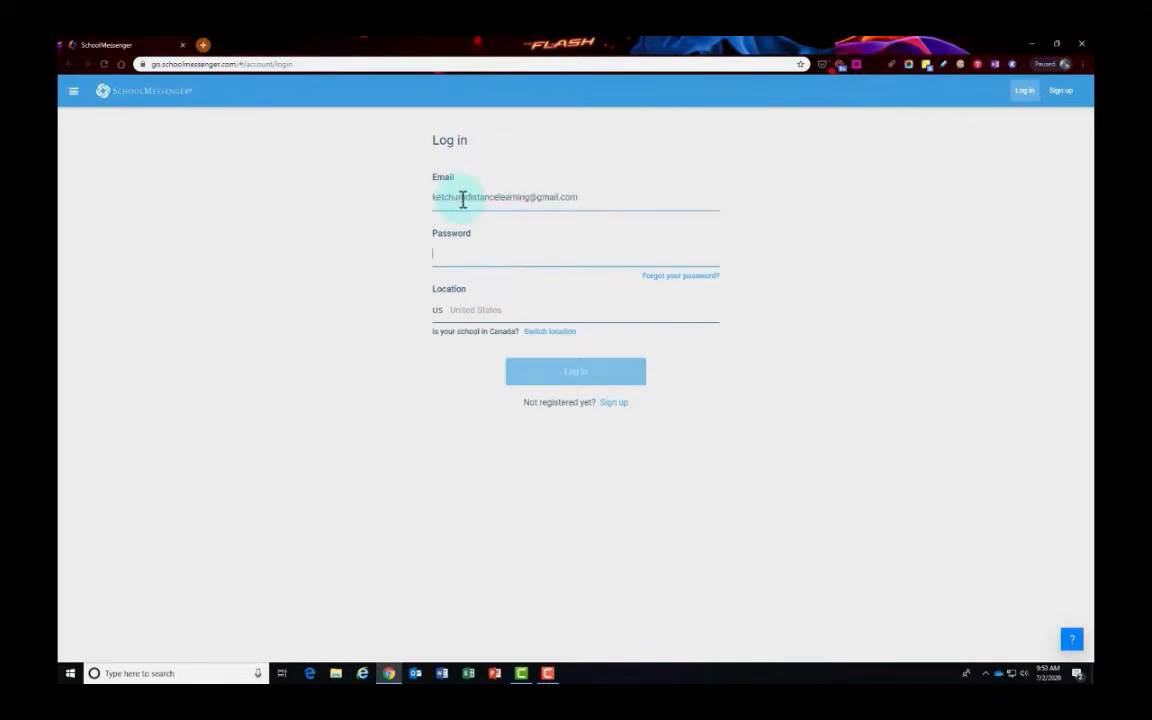
pyautogui.write('****')
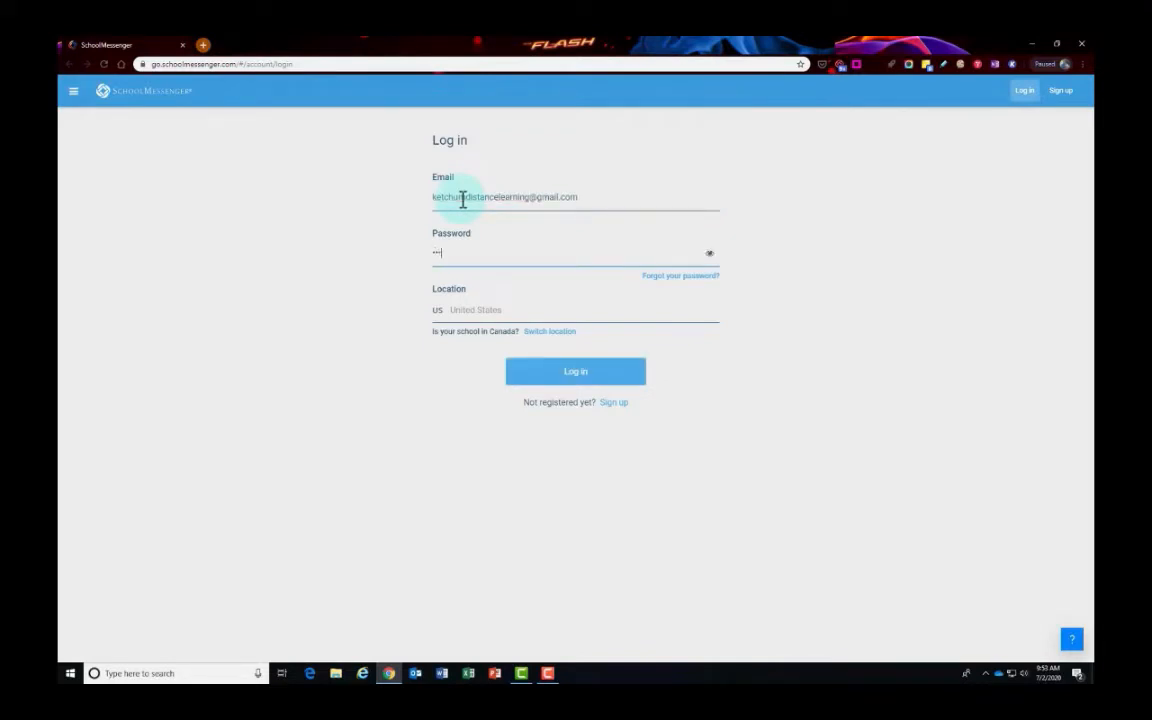
pyautogui.write('*********')
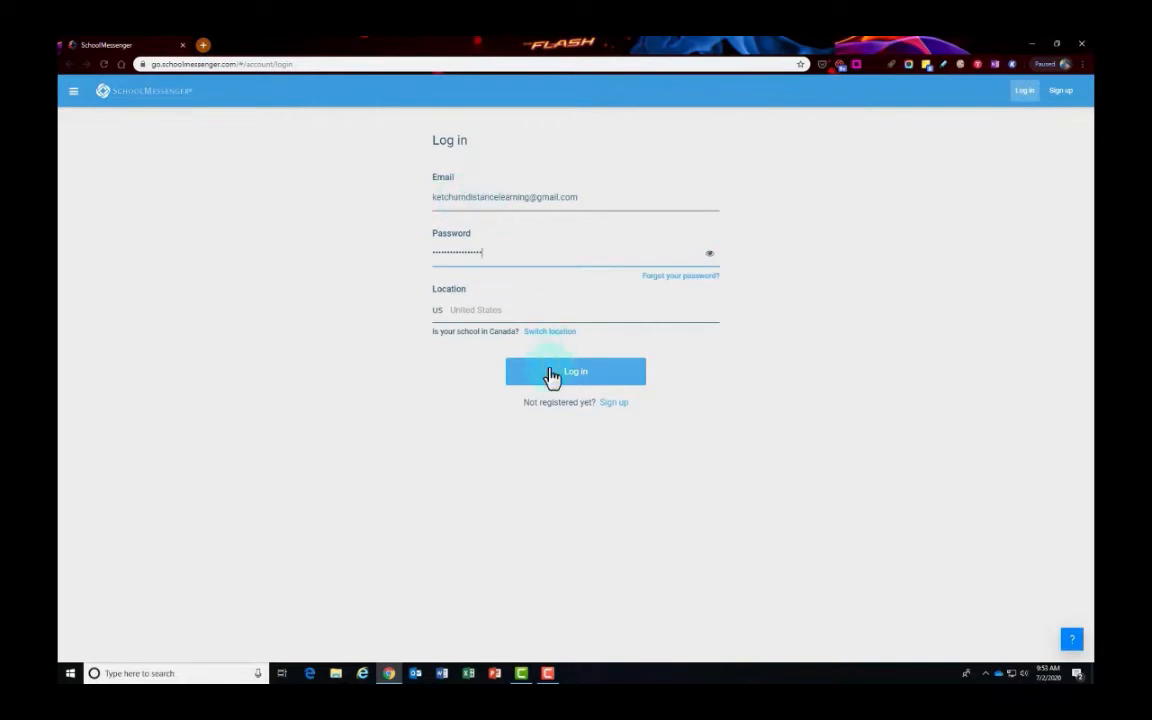
pyautogui.click(580, 379)
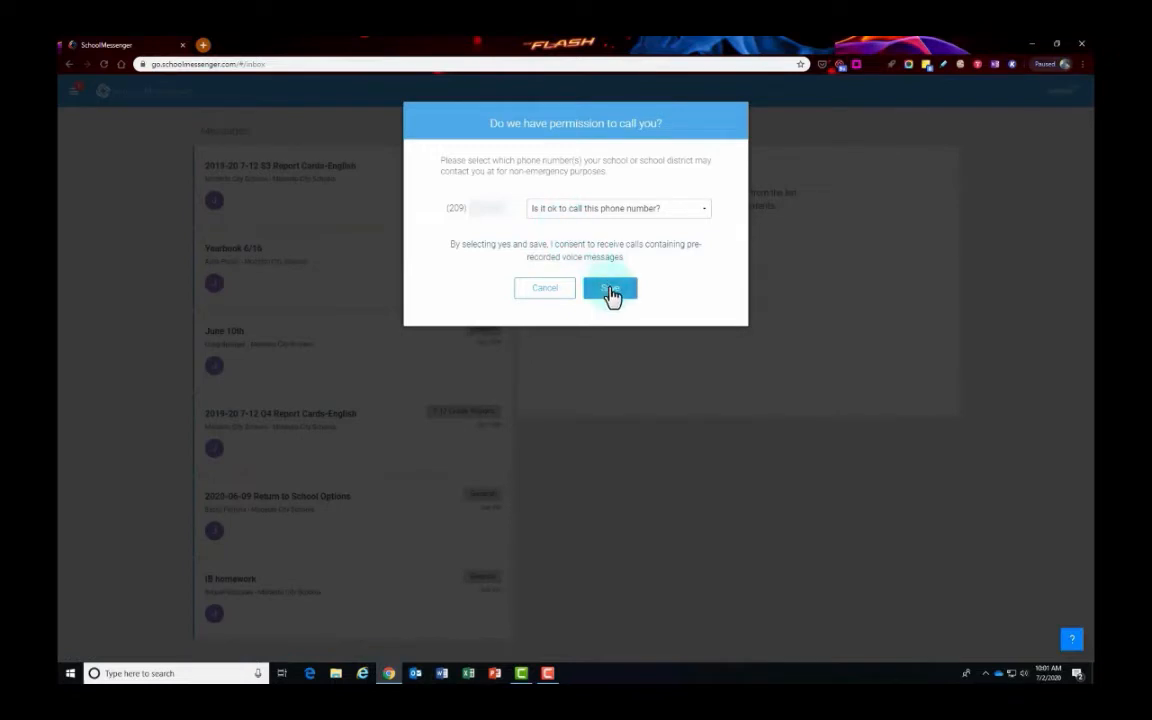
# - Save call permission as 'Yes, it's ok to call me at this number'
pyautogui.click(660, 211)
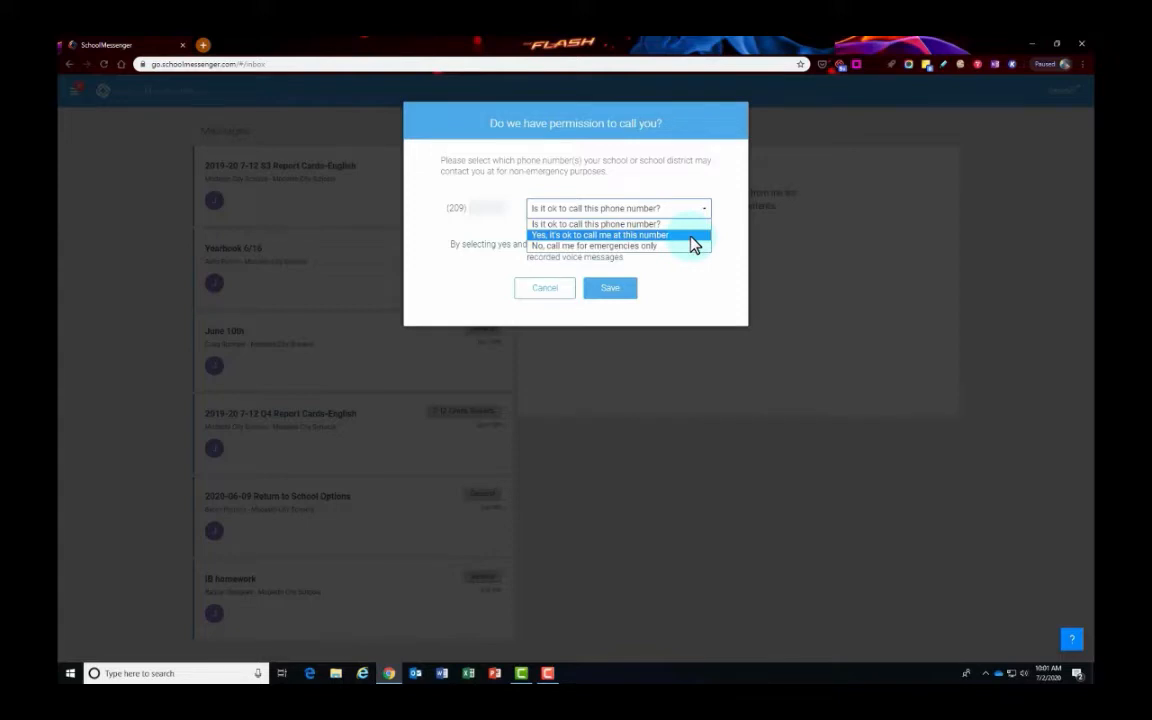
pyautogui.click(690, 236)
pyautogui.click(610, 292)
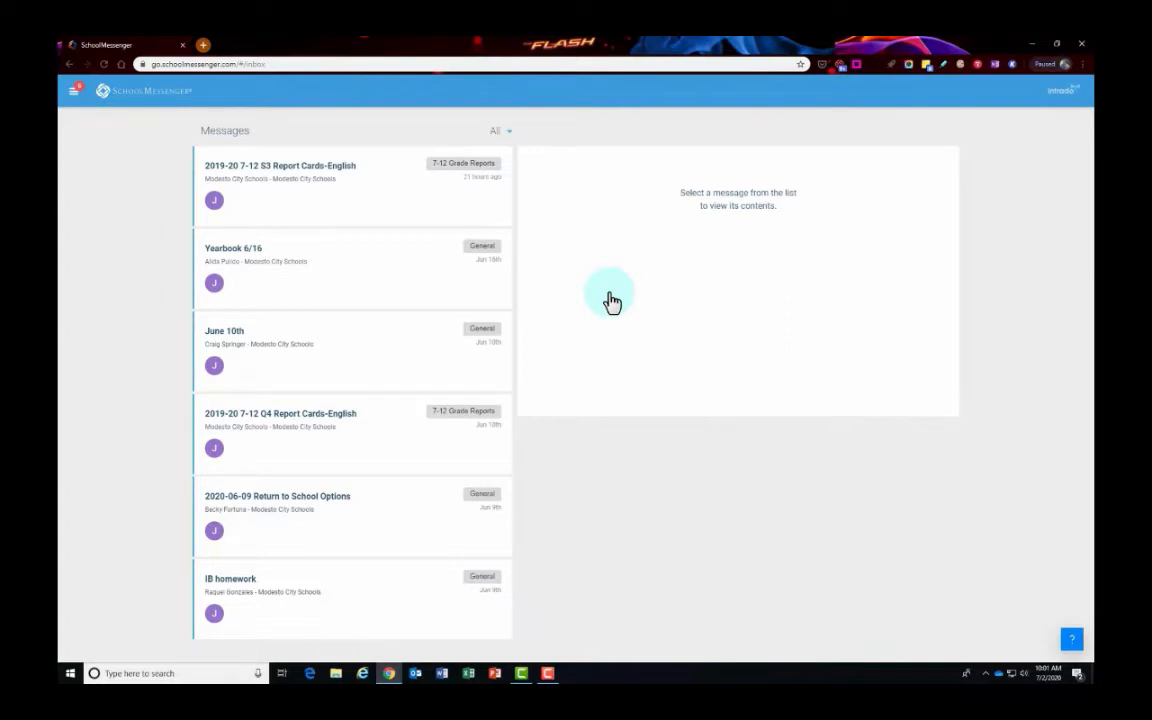
pyautogui.click(74, 91)
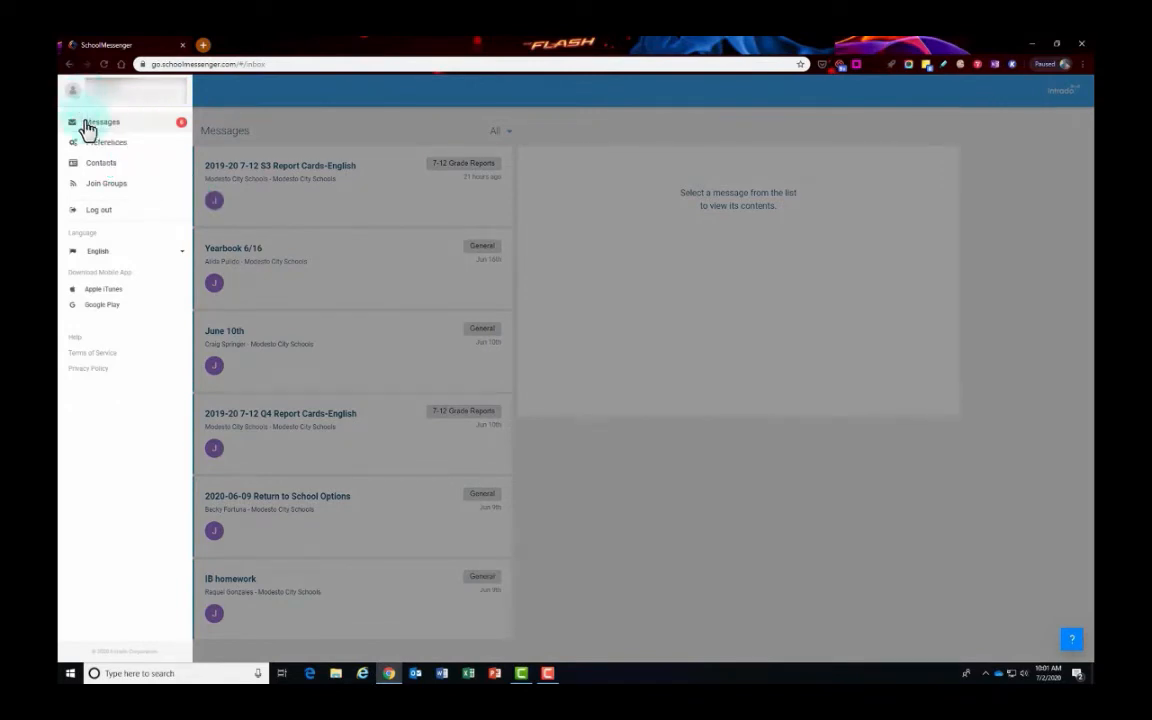
pyautogui.click(182, 254)
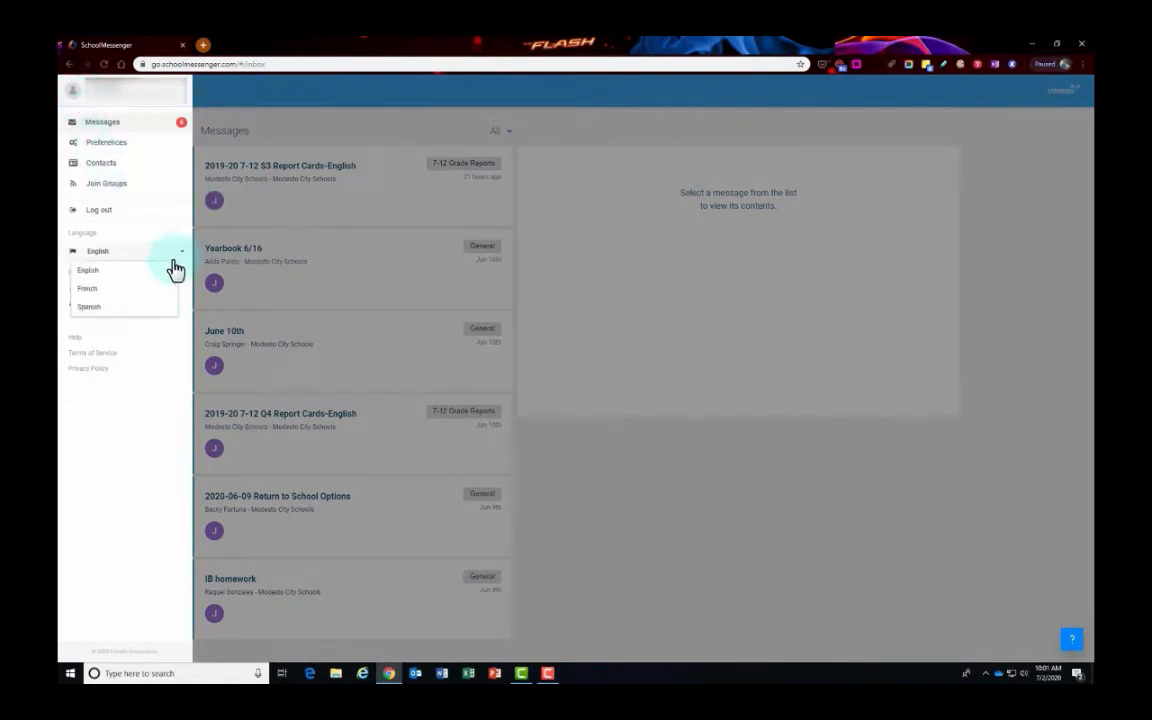
pyautogui.click(155, 306)
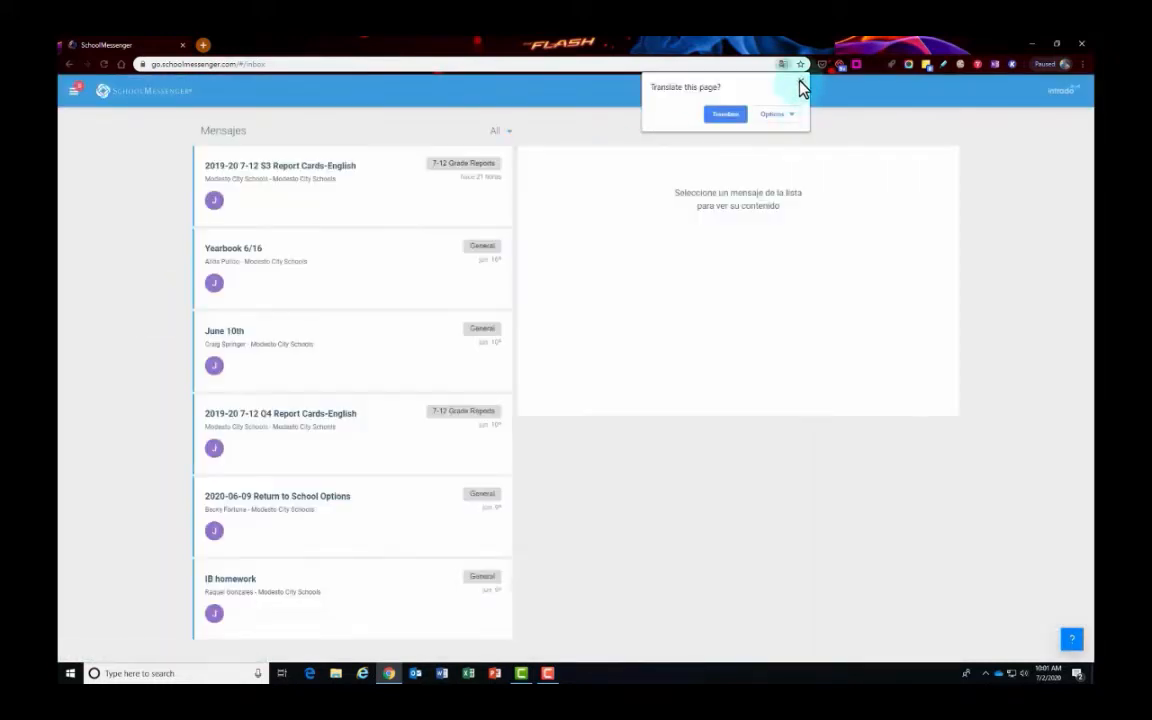
pyautogui.click(800, 82)
pyautogui.click(78, 92)
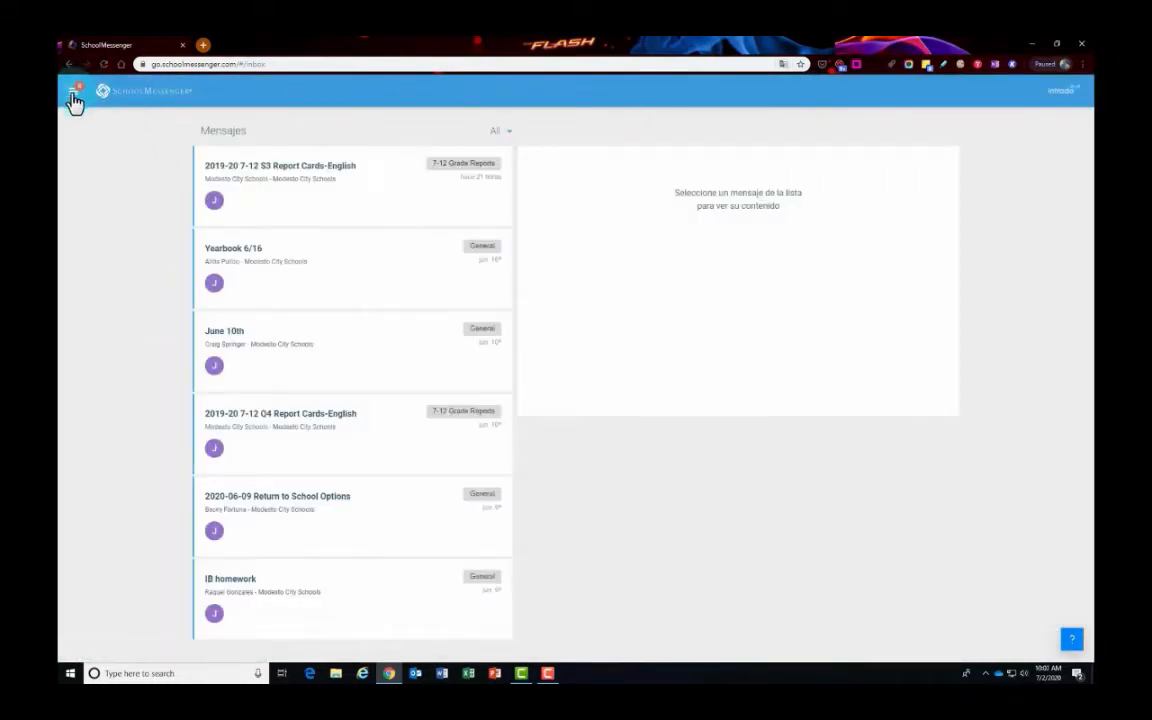
pyautogui.click(172, 252)
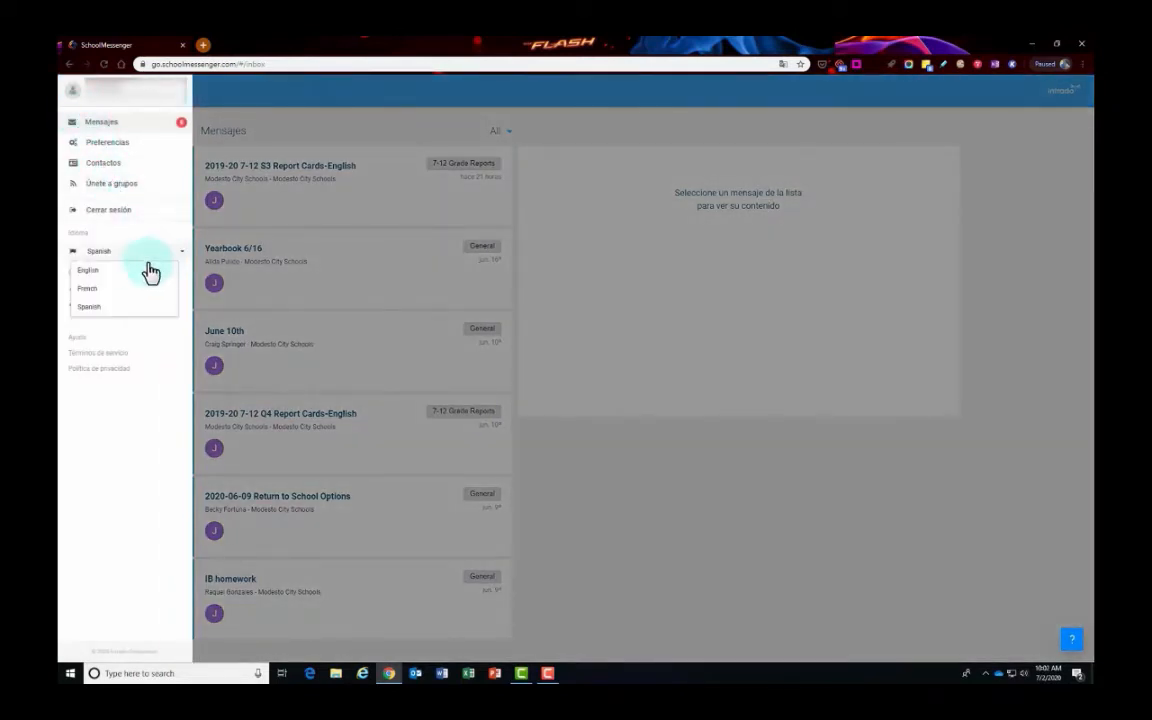
pyautogui.click(140, 268)
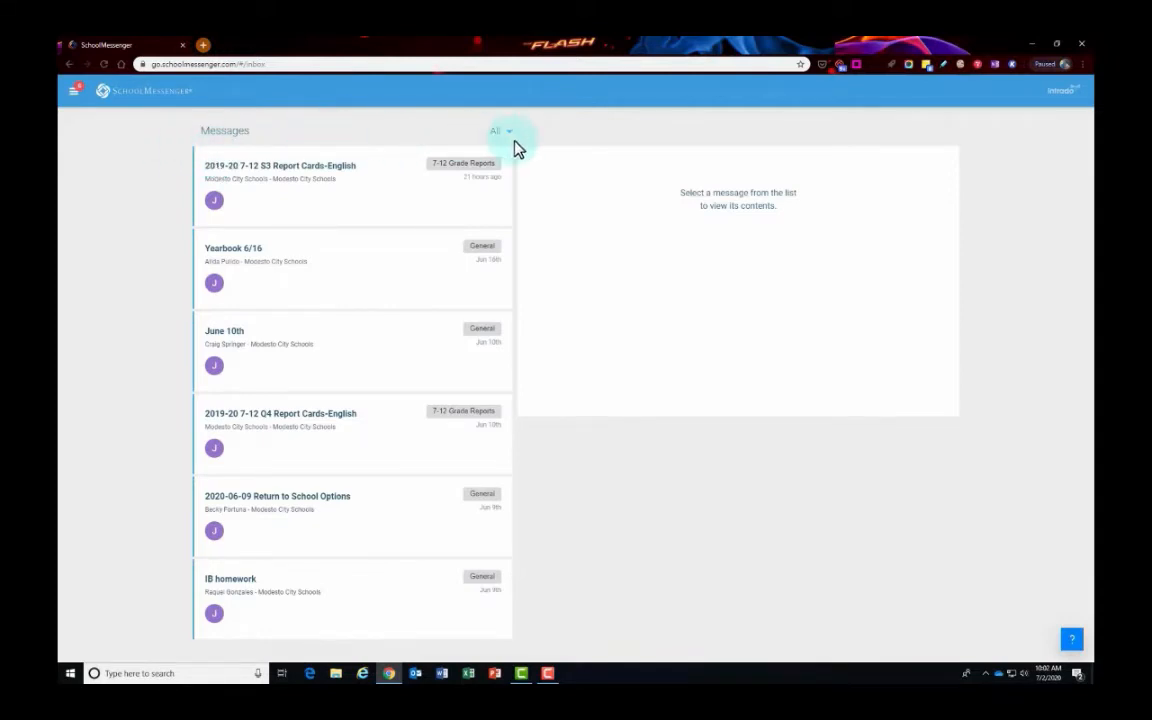
# - Keep the filter on All and read the 2019-20 7-12 S3 Report Cards-English message
pyautogui.click(507, 136)
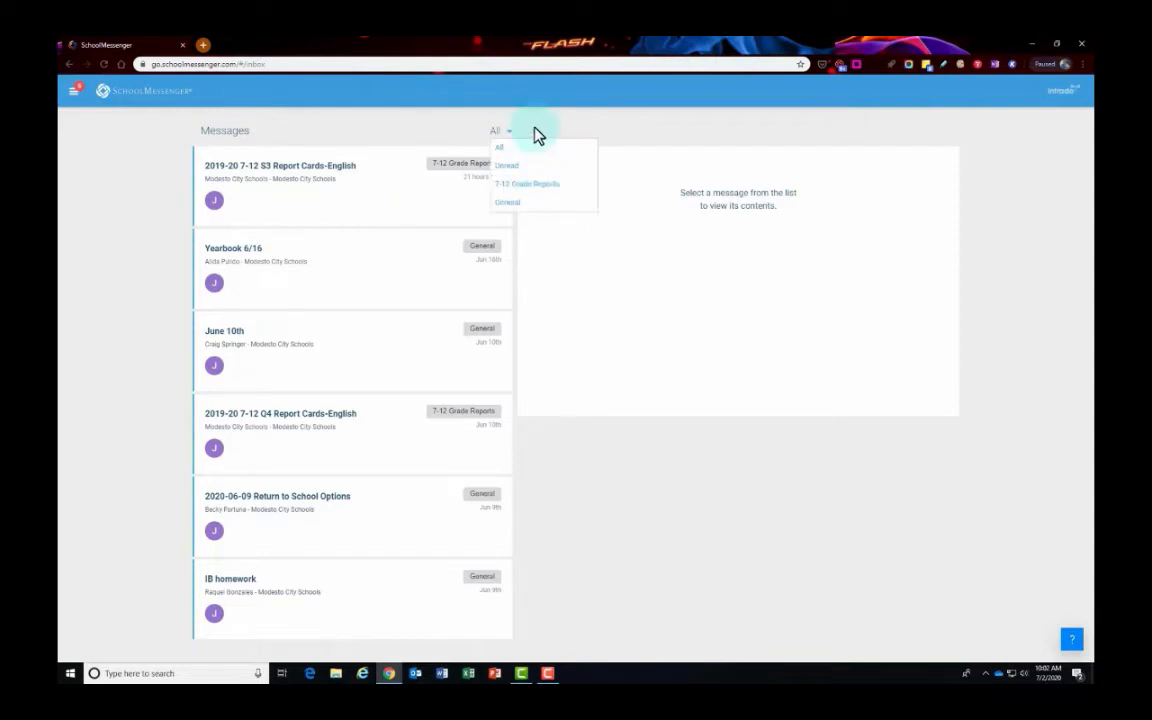
pyautogui.click(538, 135)
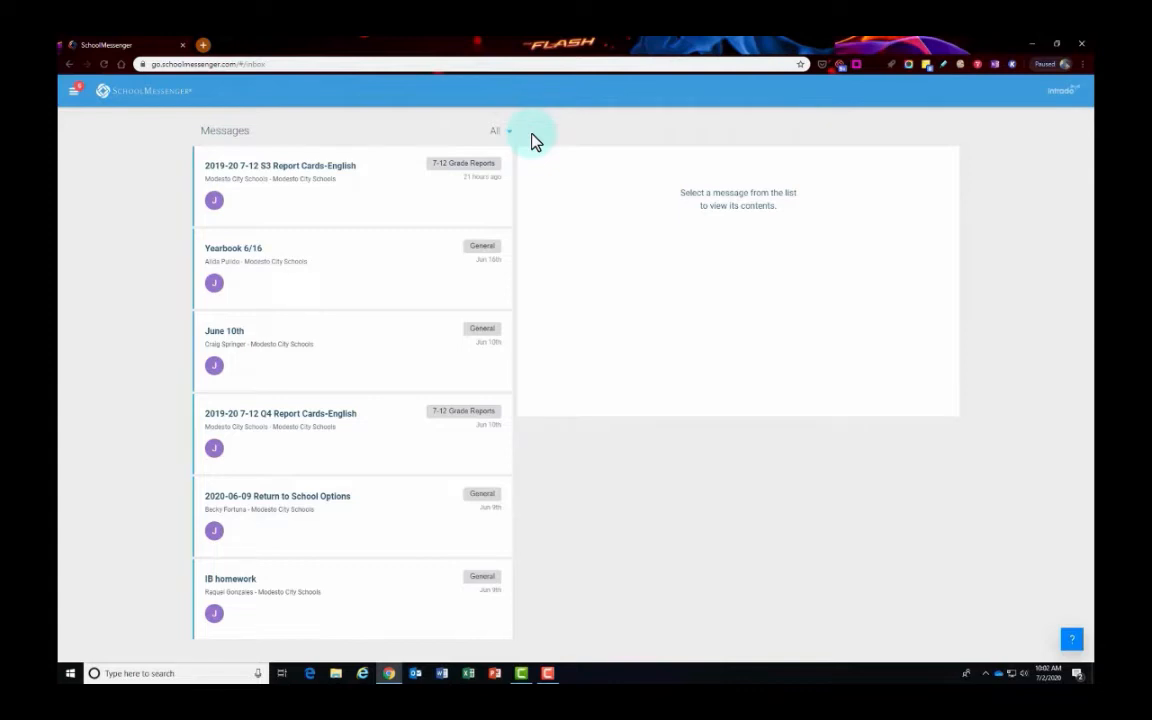
pyautogui.click(290, 172)
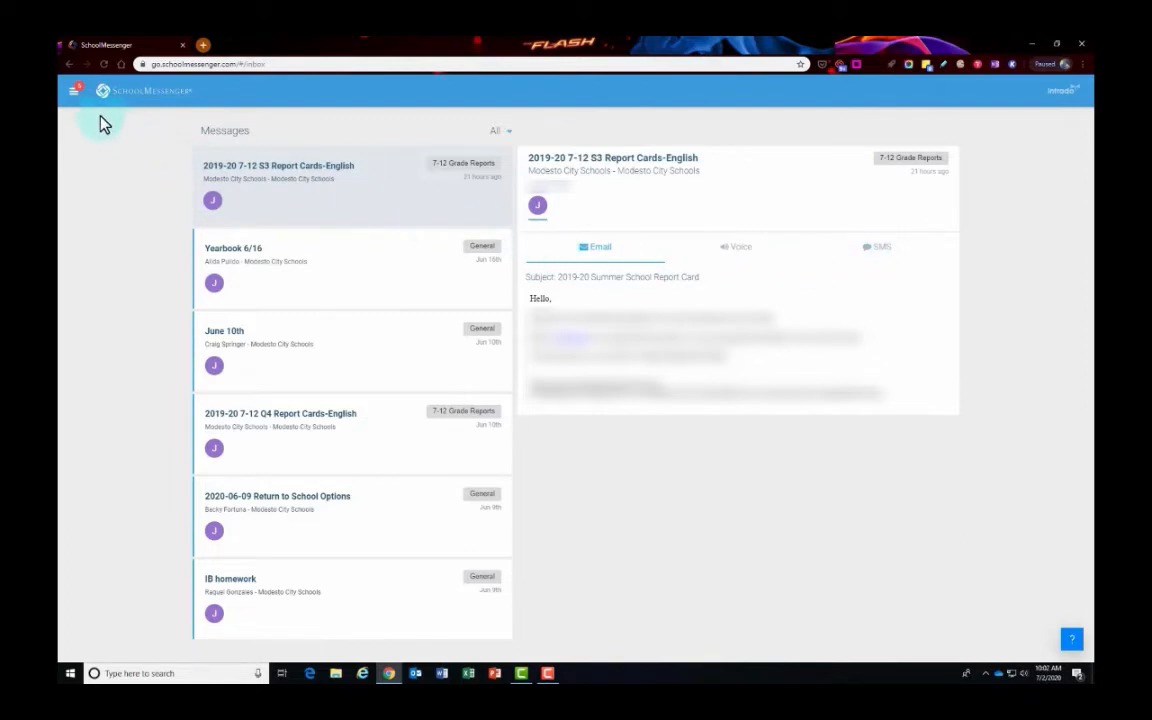
pyautogui.click(71, 103)
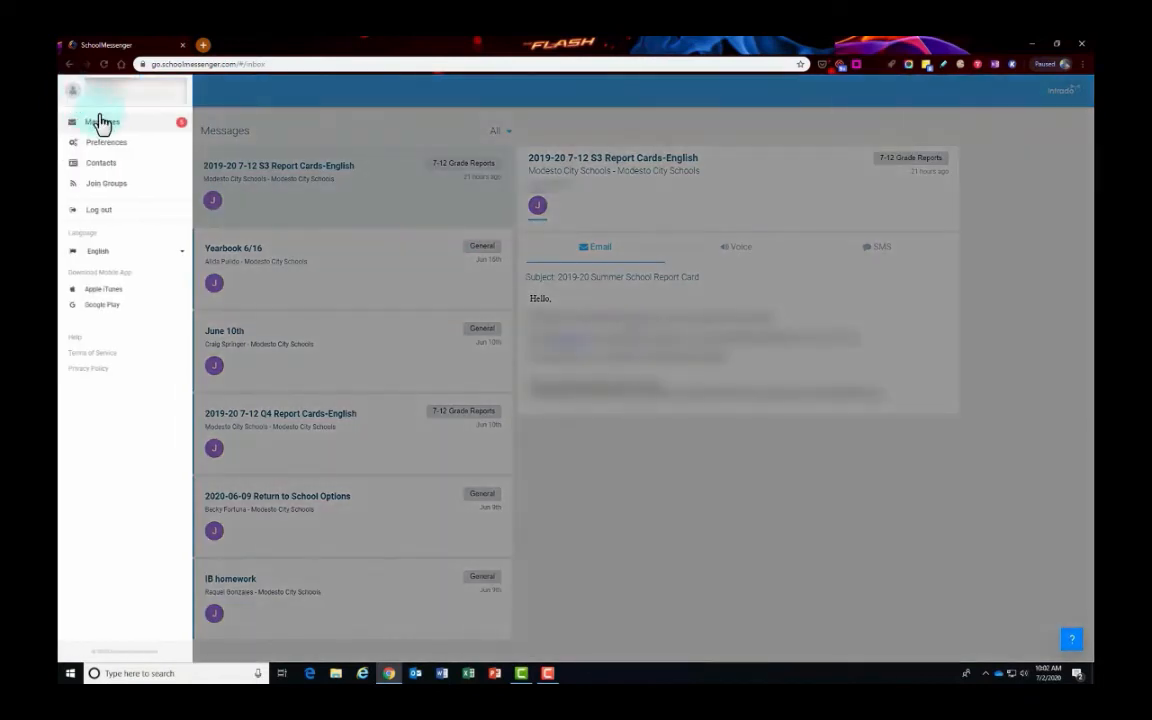
# - Review the phone and email contact message settings on the Preferences page
pyautogui.click(117, 145)
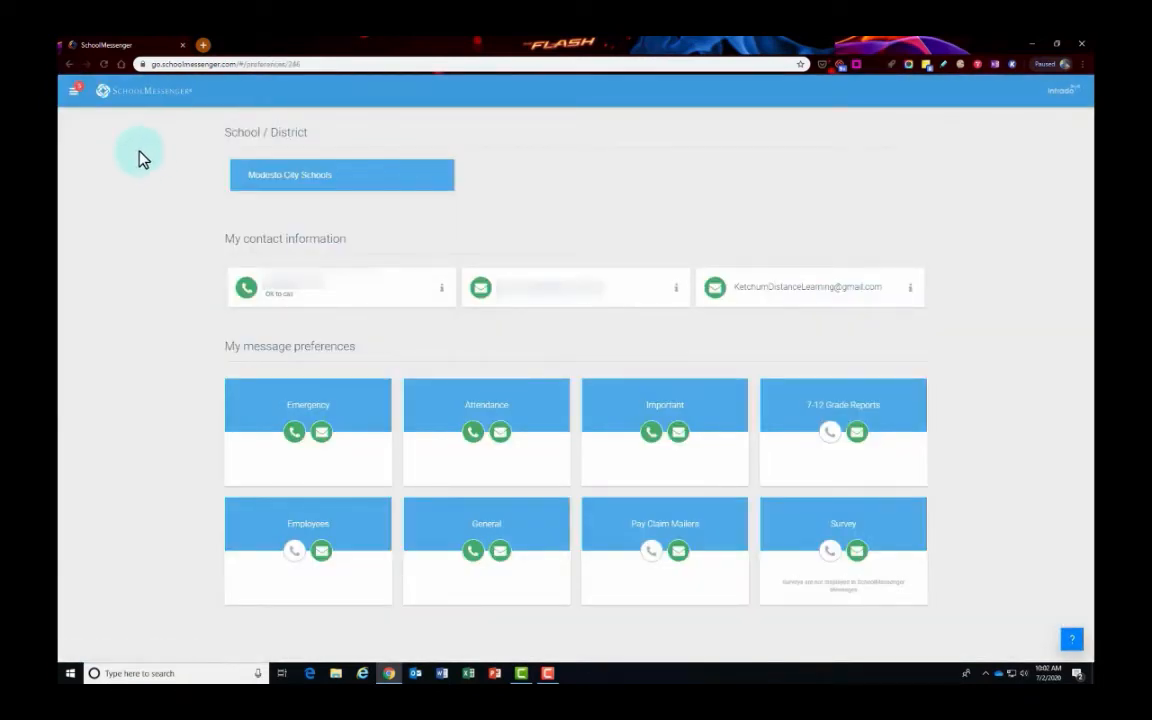
pyautogui.click(297, 300)
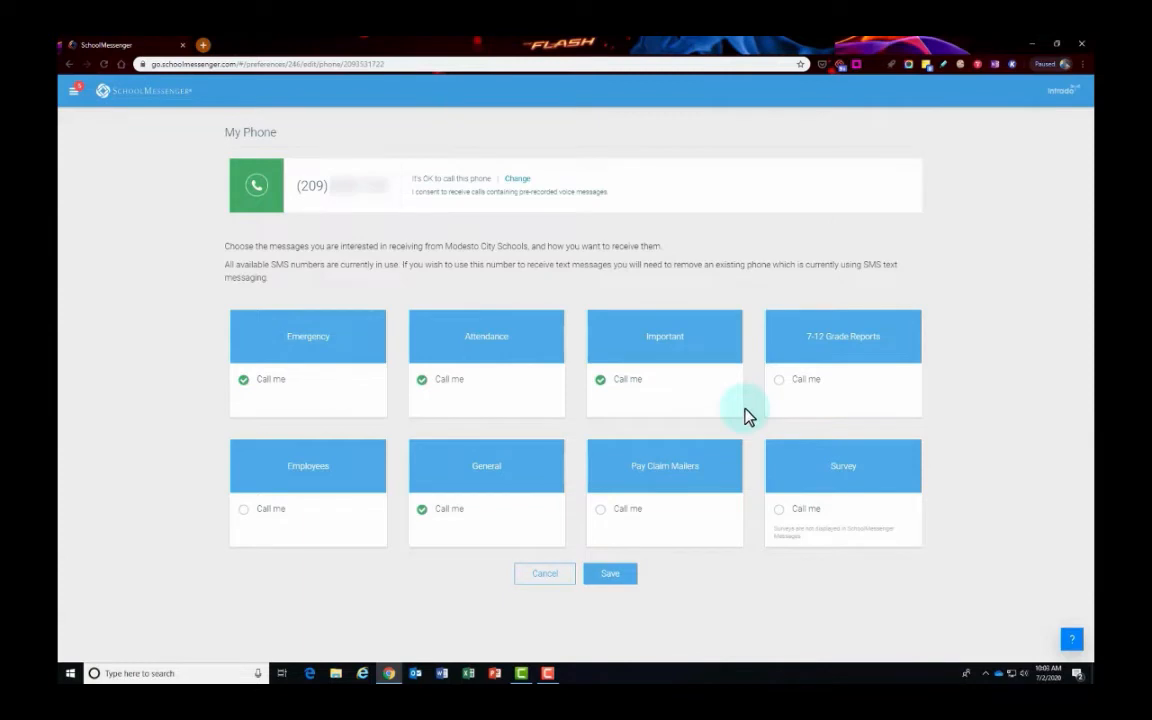
pyautogui.click(69, 66)
pyautogui.click(760, 292)
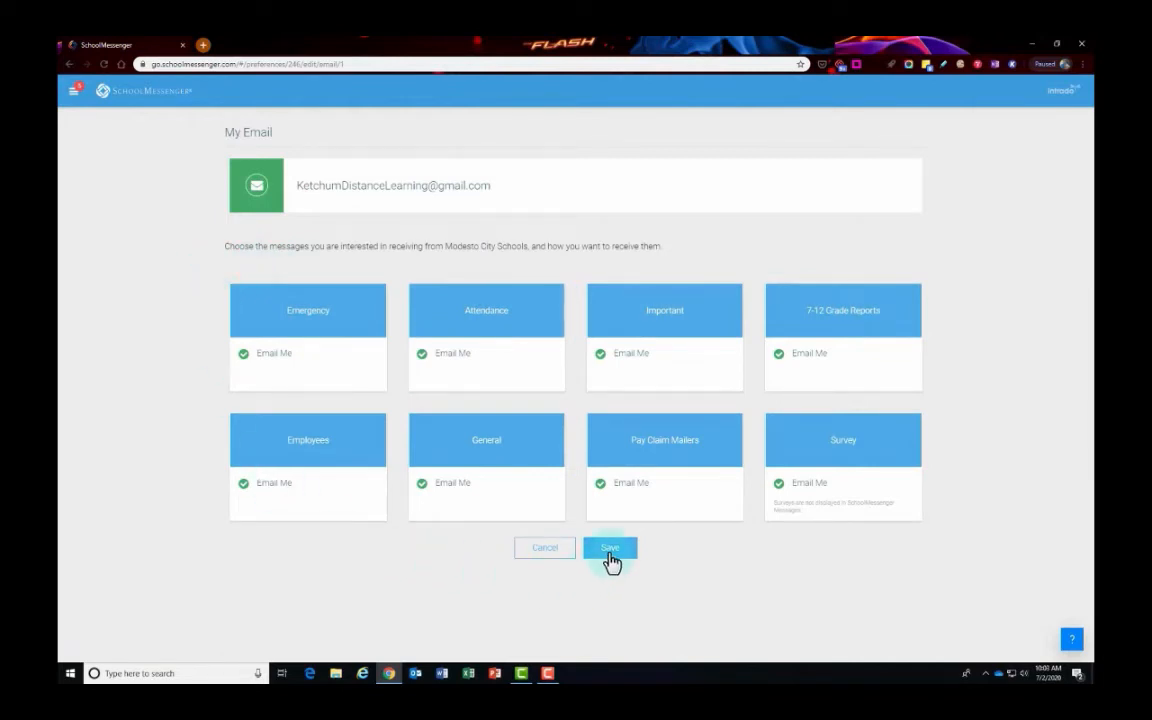
pyautogui.click(69, 64)
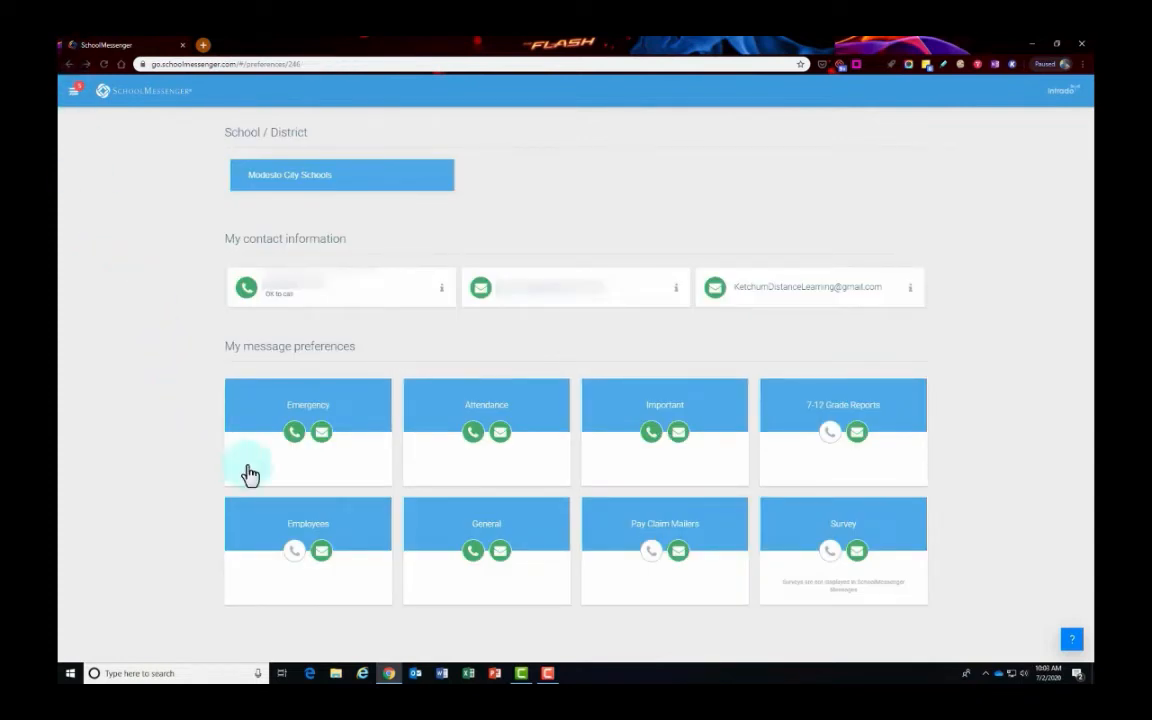
pyautogui.click(297, 410)
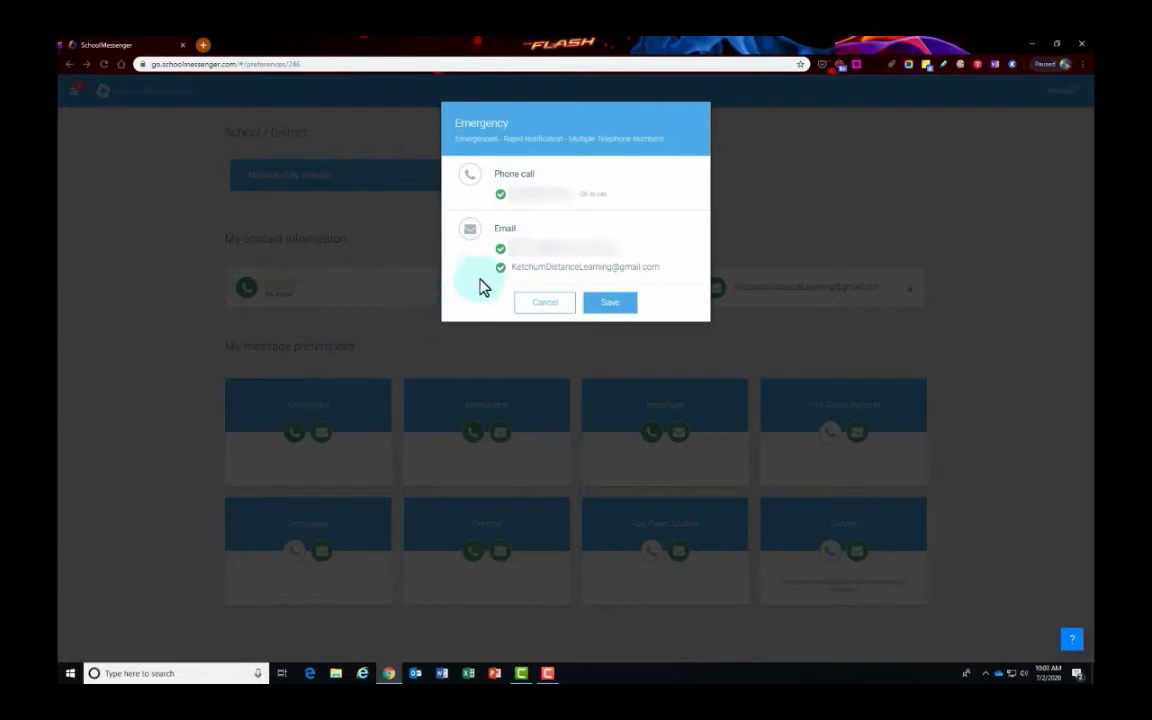
pyautogui.click(547, 306)
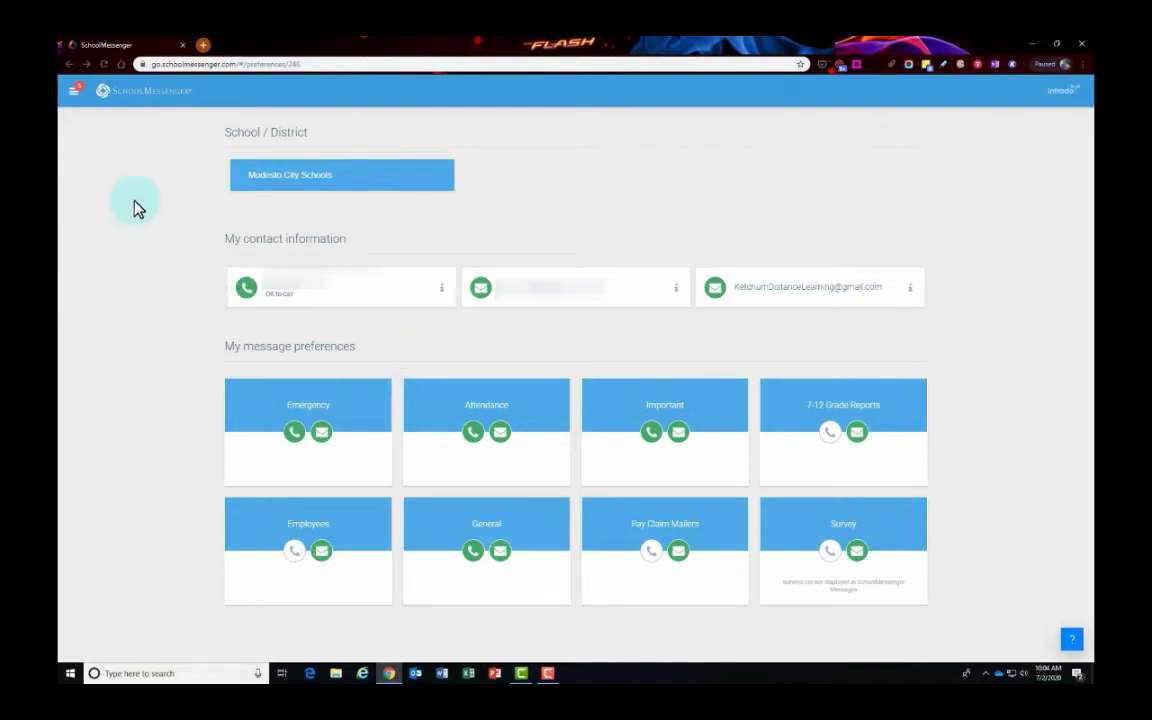
pyautogui.click(73, 93)
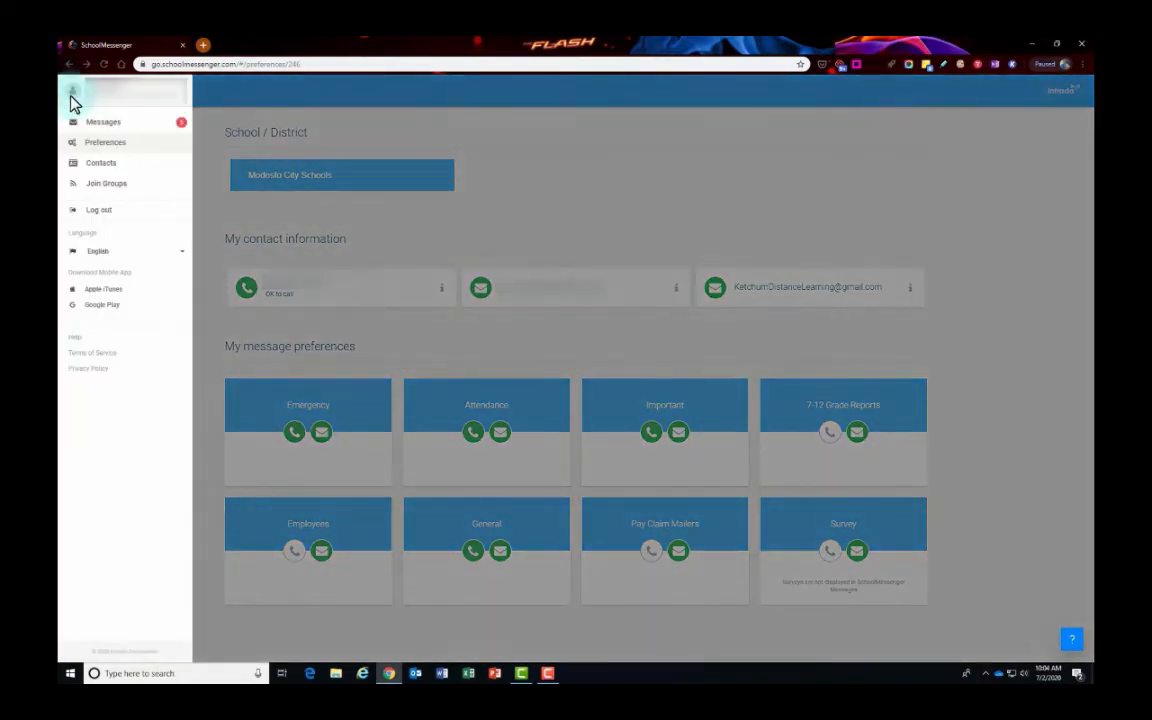
# - Synchronize contacts with the school district, then cancel the phone-number search for missing contacts
pyautogui.click(118, 164)
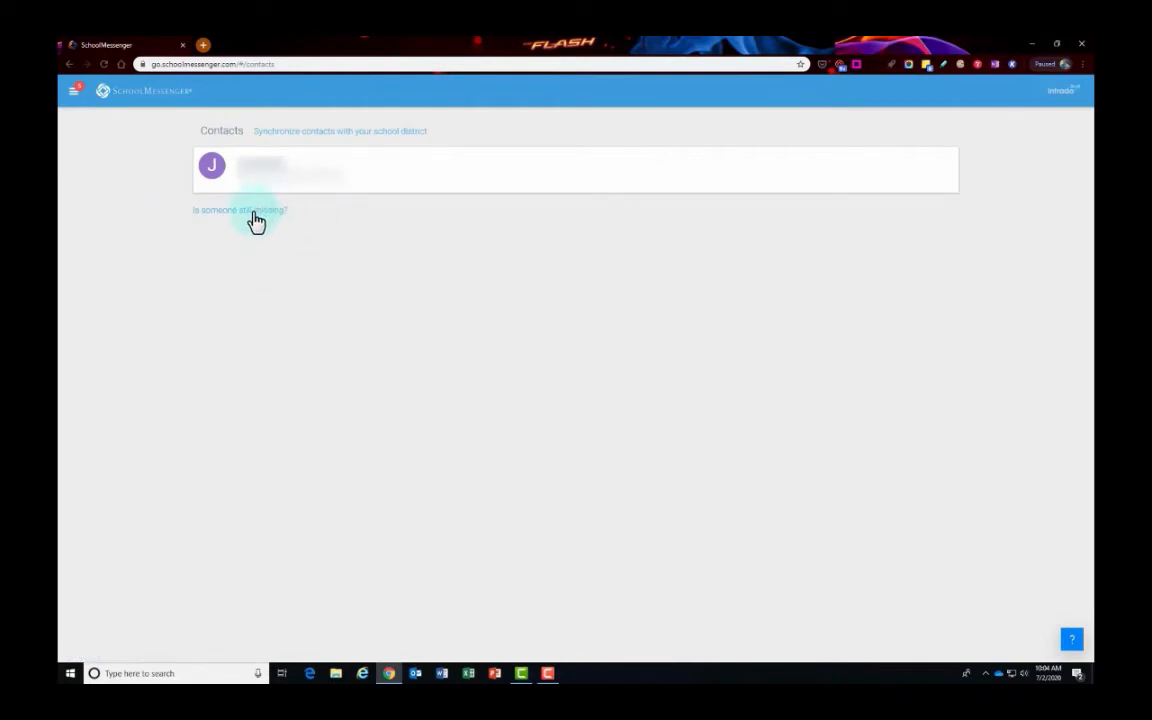
pyautogui.click(384, 141)
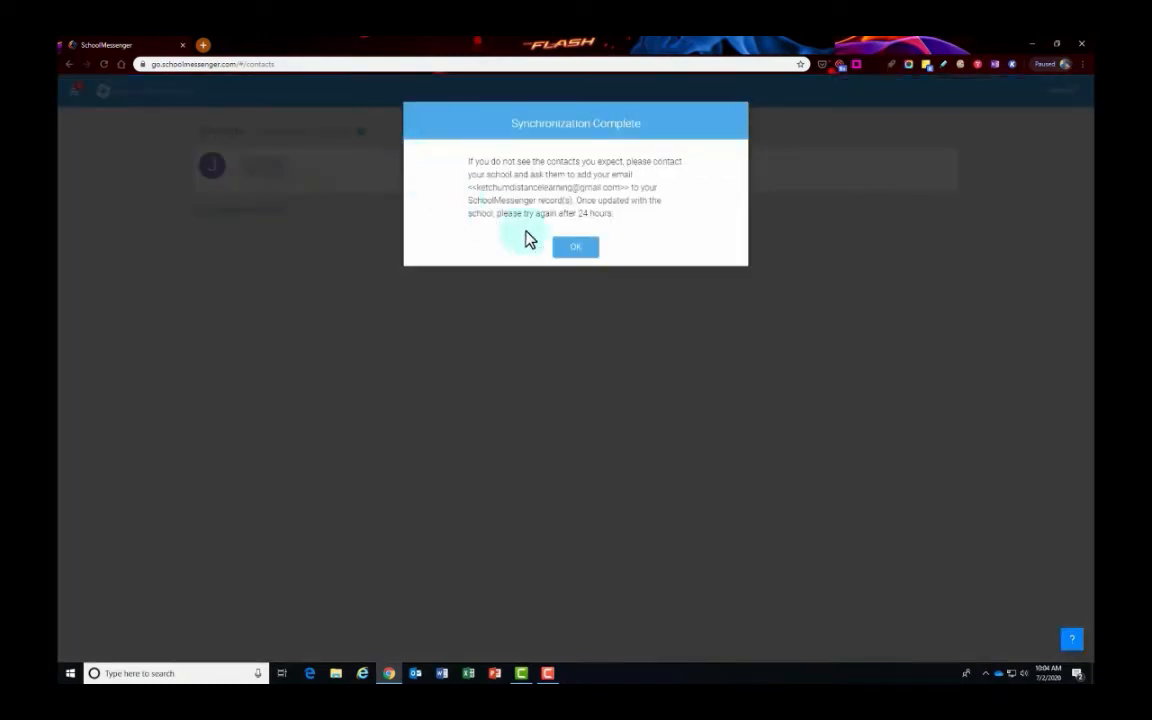
pyautogui.click(568, 251)
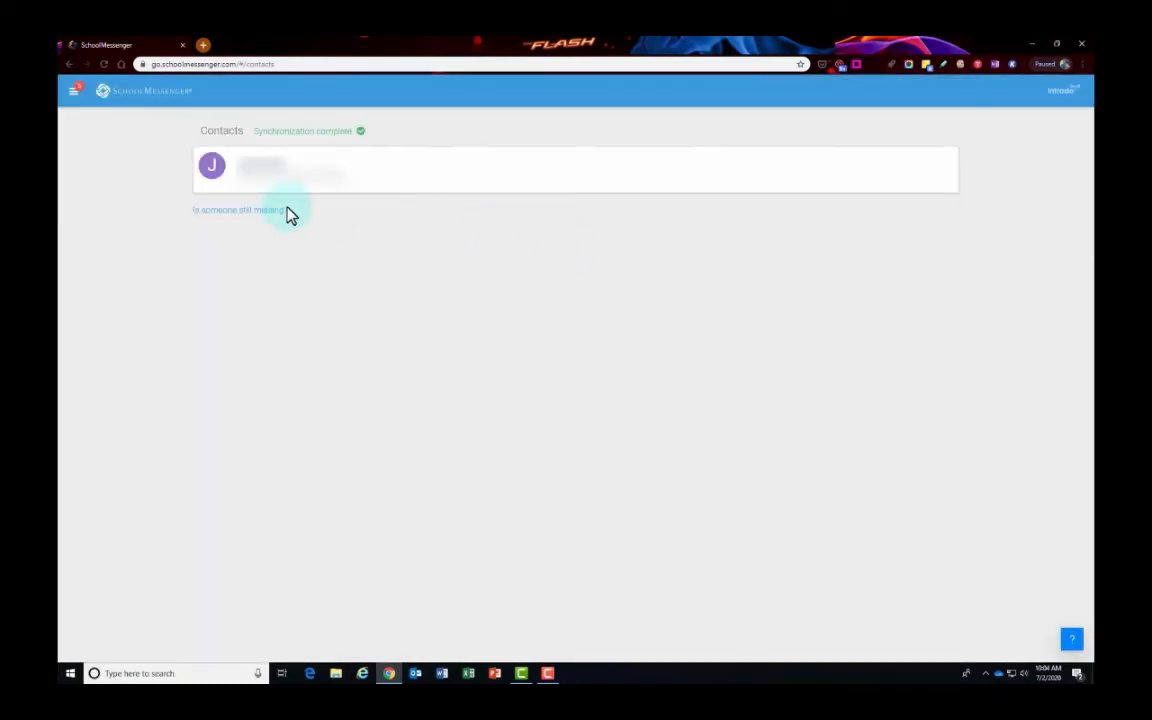
pyautogui.click(240, 216)
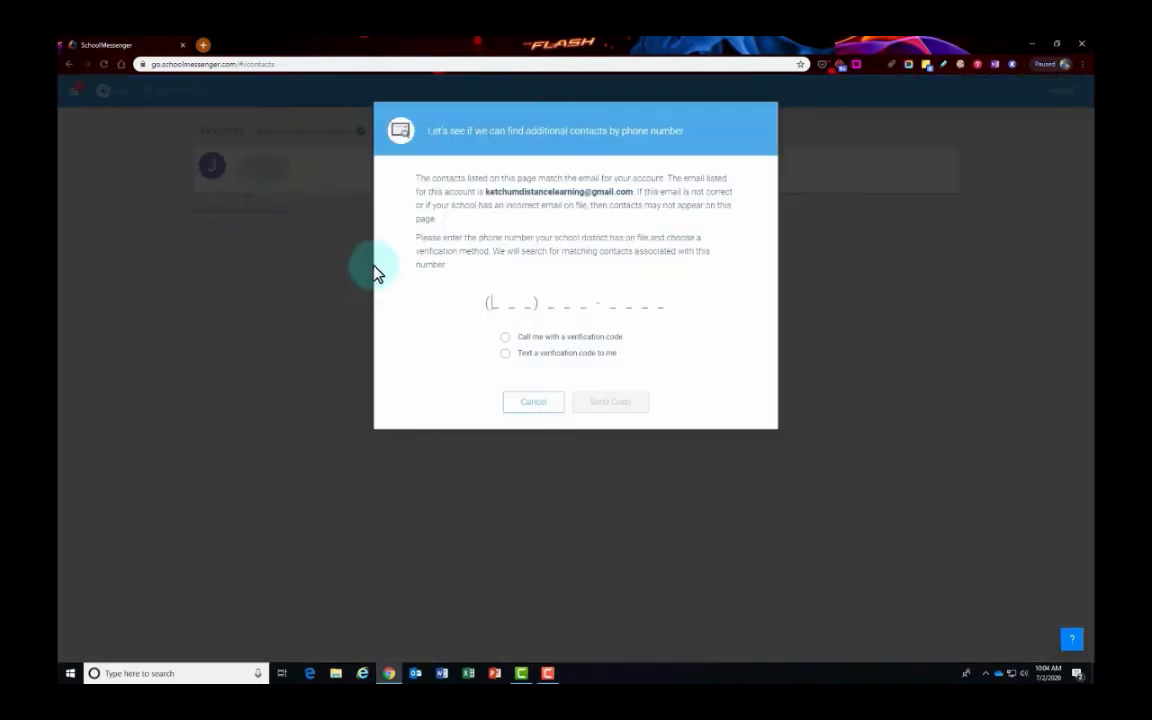
pyautogui.click(552, 407)
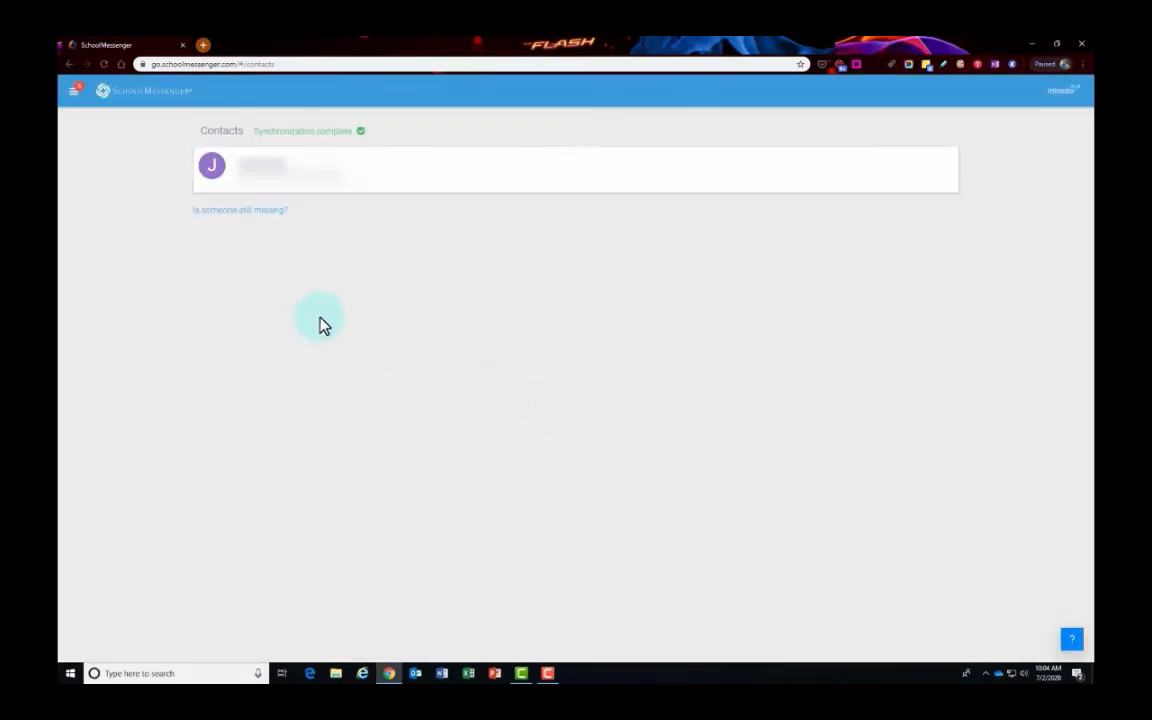
pyautogui.click(73, 92)
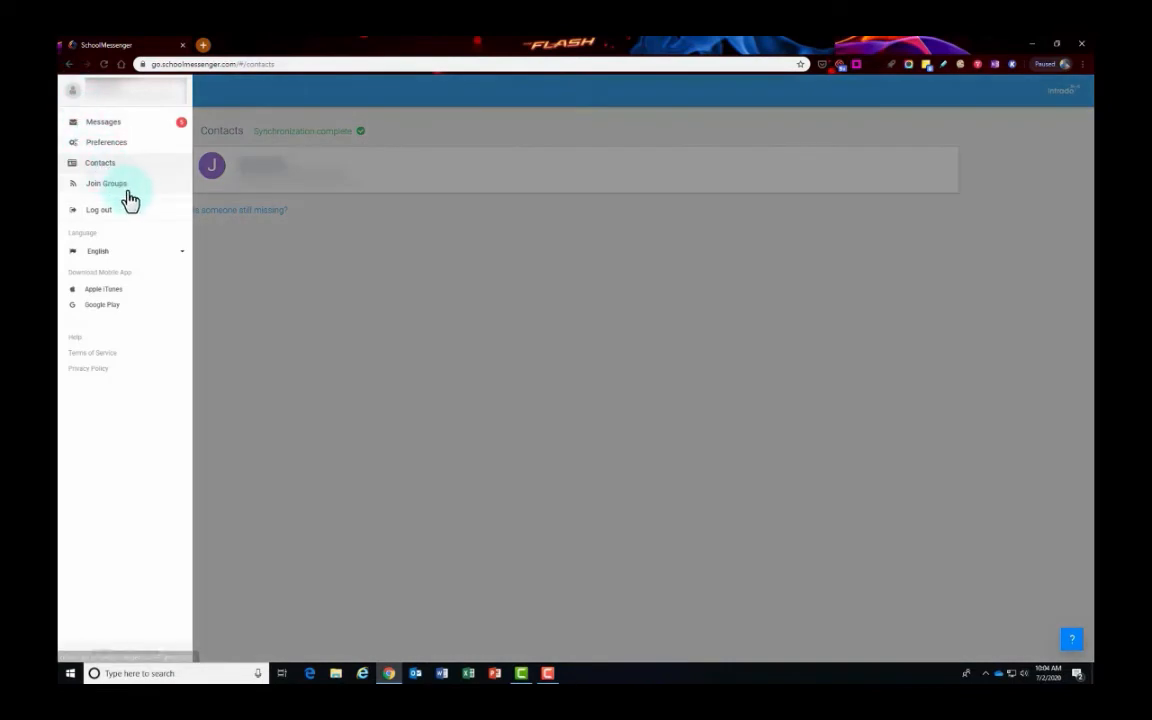
# - Check the Groups page, cancel joining a group, and return to the Messages inbox
pyautogui.click(132, 188)
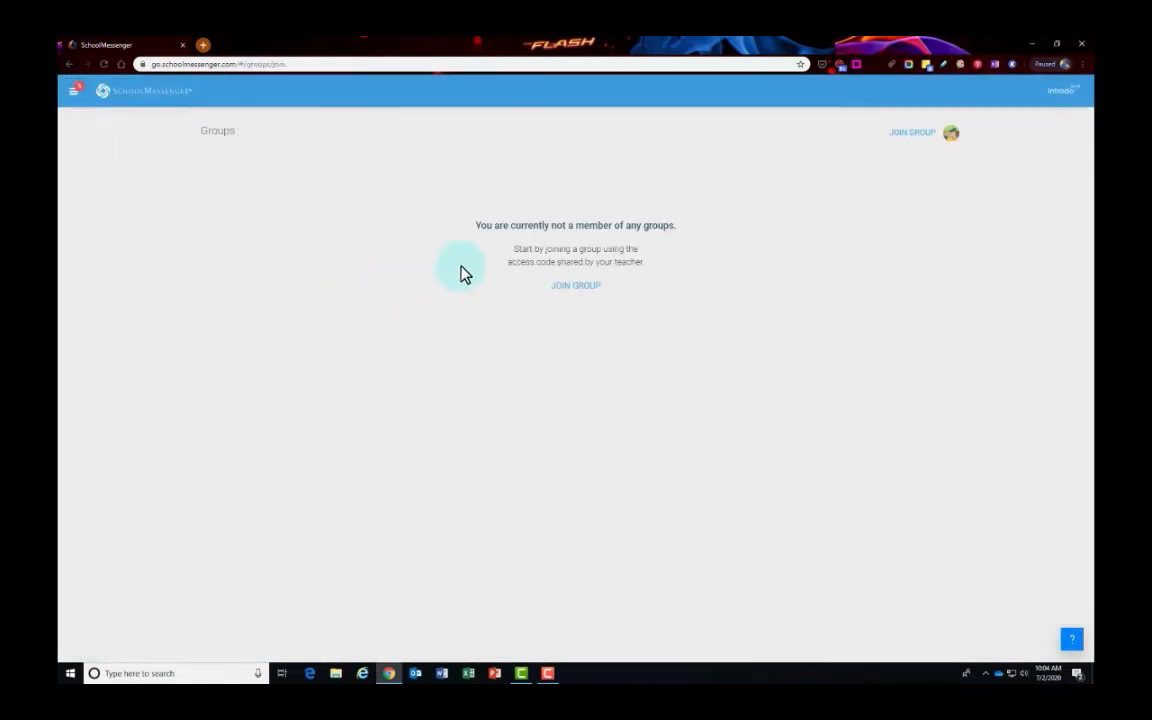
pyautogui.click(575, 287)
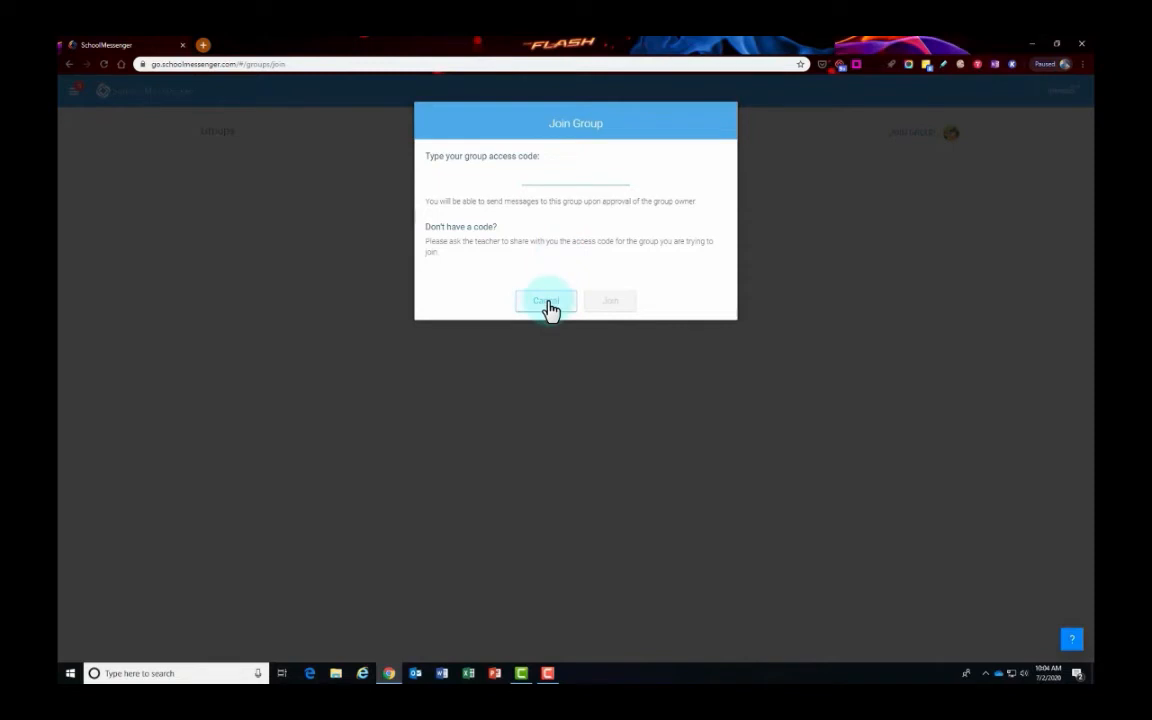
pyautogui.click(547, 302)
pyautogui.click(73, 92)
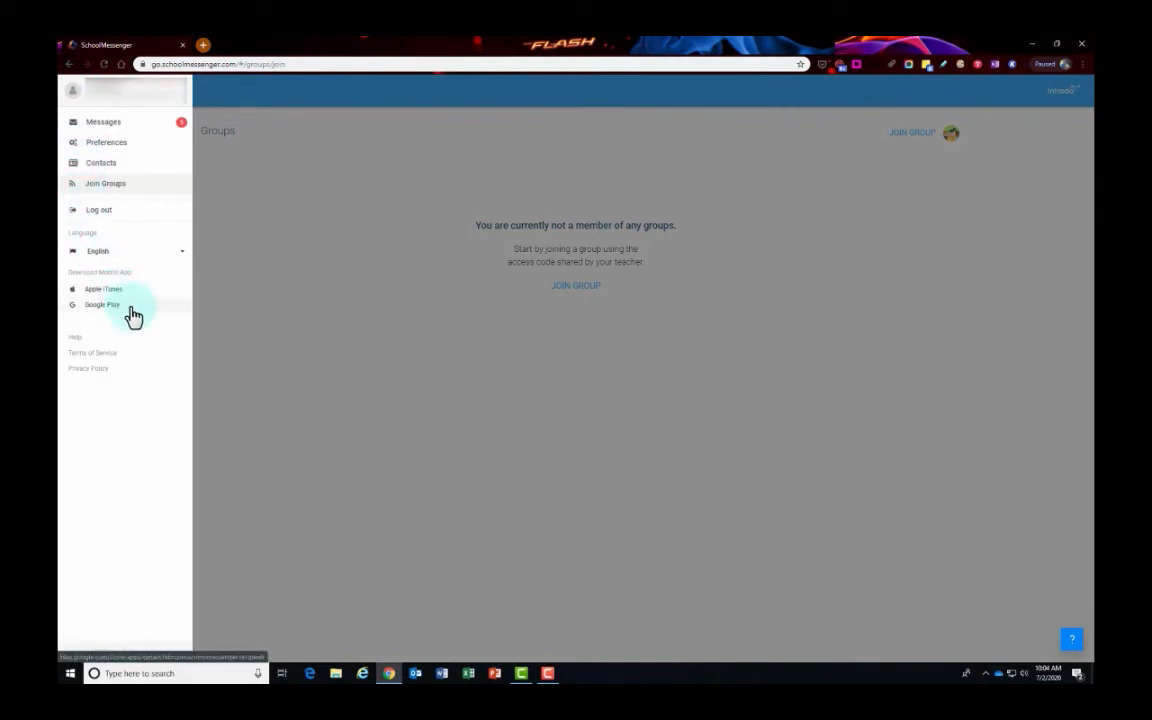
pyautogui.click(103, 128)
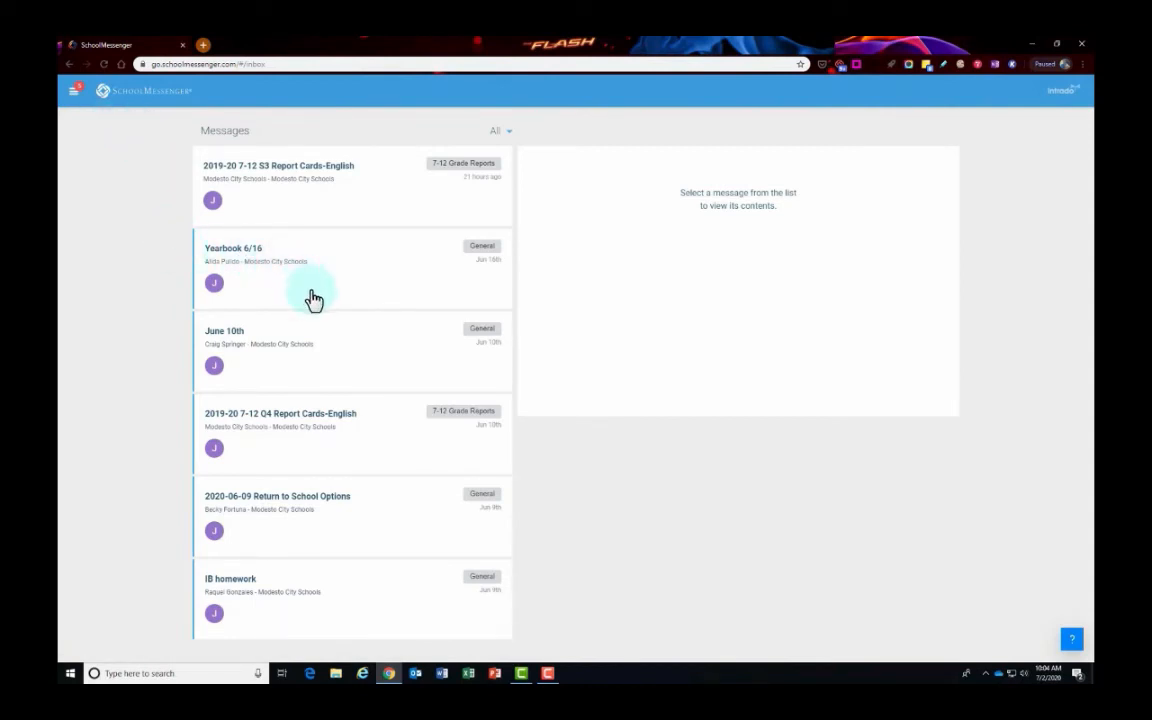
# - View the IB homework message, then the June 10th message's SMS text
pyautogui.click(369, 588)
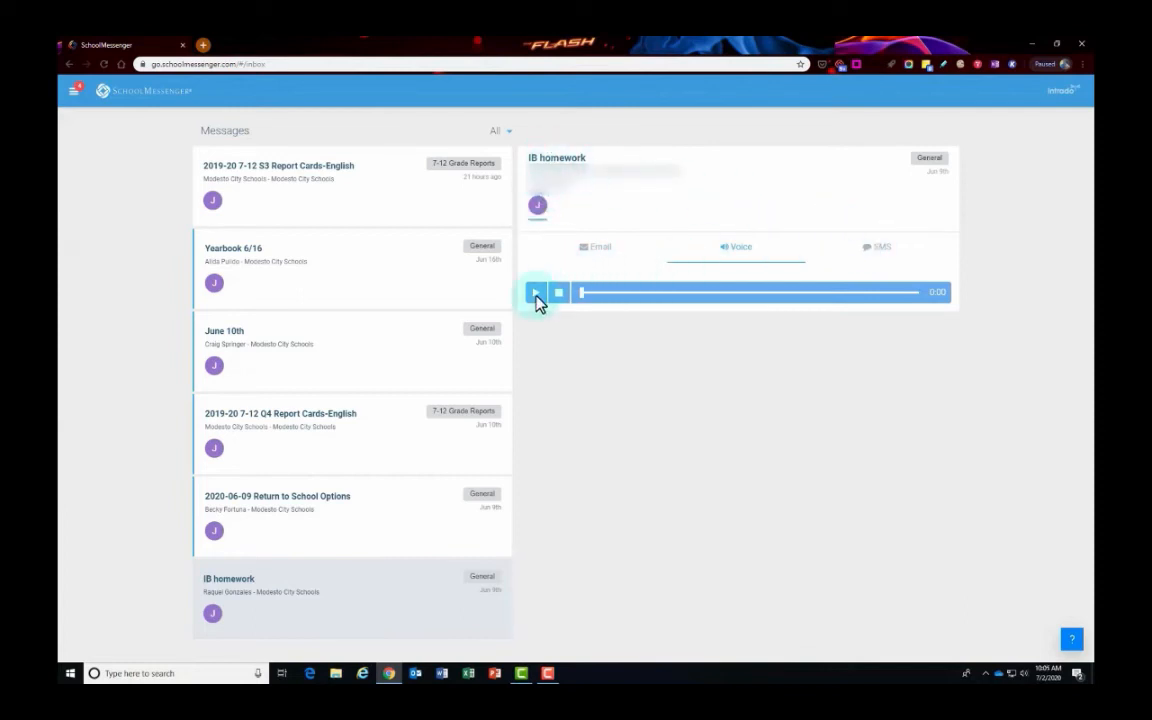
pyautogui.click(283, 362)
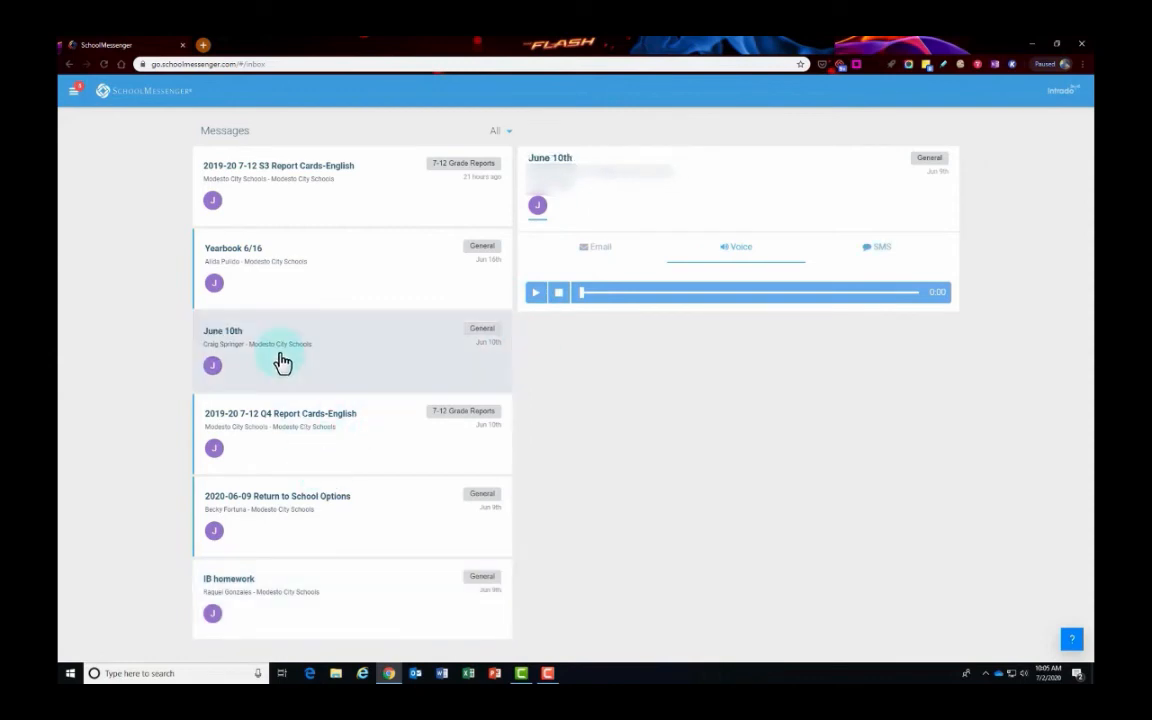
pyautogui.click(879, 250)
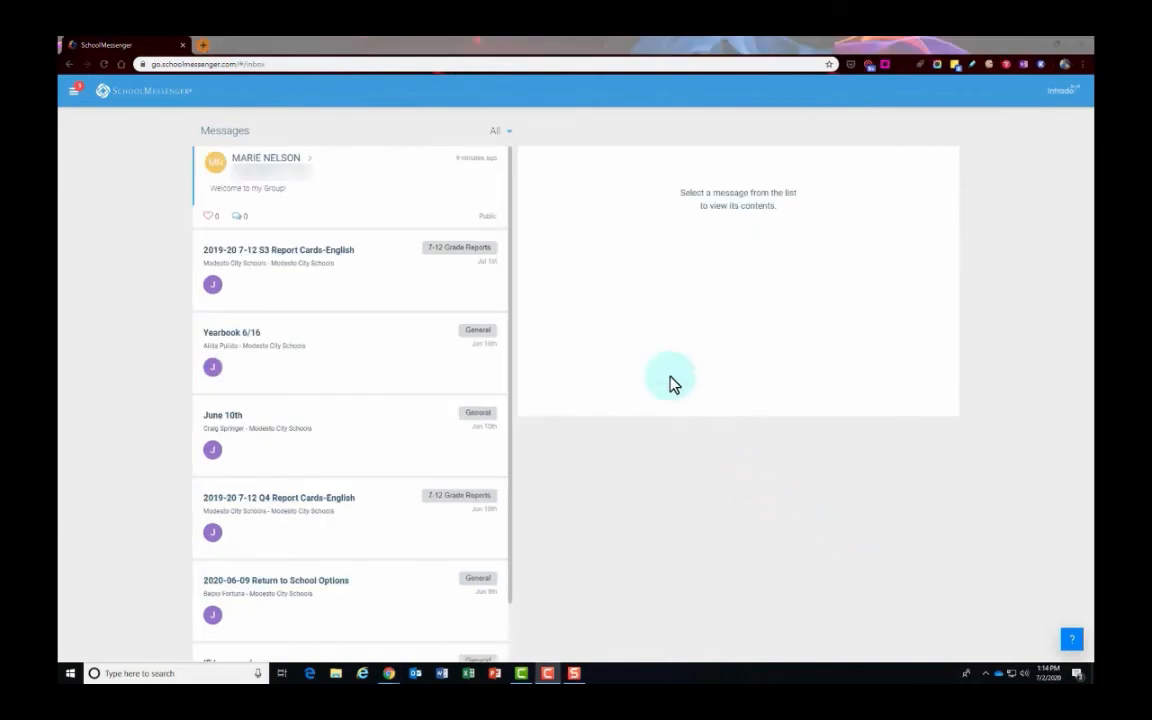
# - Post the comment 'I had a question about' on the Welcome to my Group! post, without attachments
pyautogui.click(364, 188)
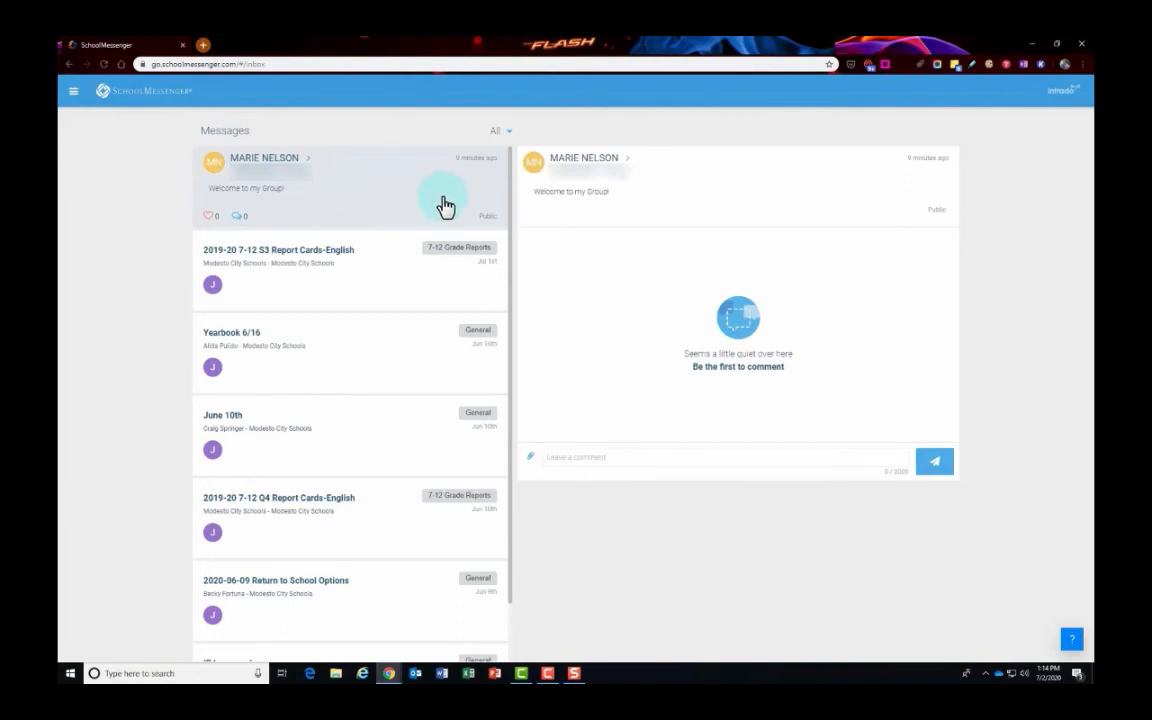
pyautogui.click(603, 460)
pyautogui.write('I had a questi')
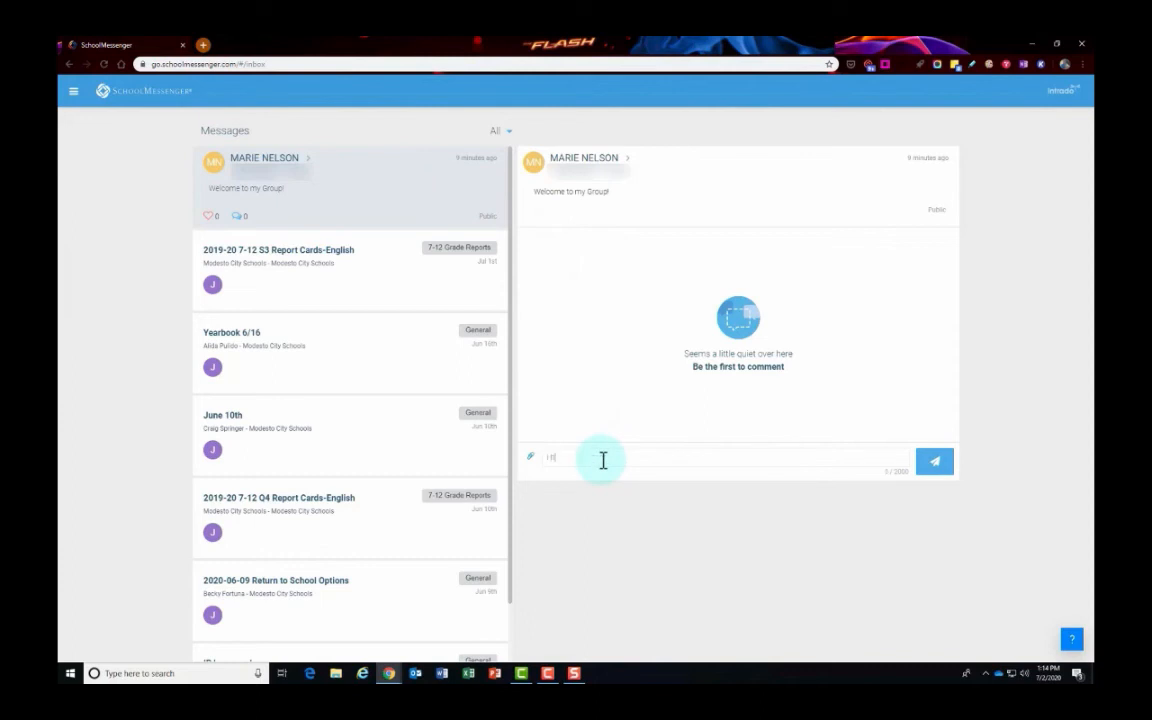
pyautogui.write('on about')
pyautogui.click(533, 462)
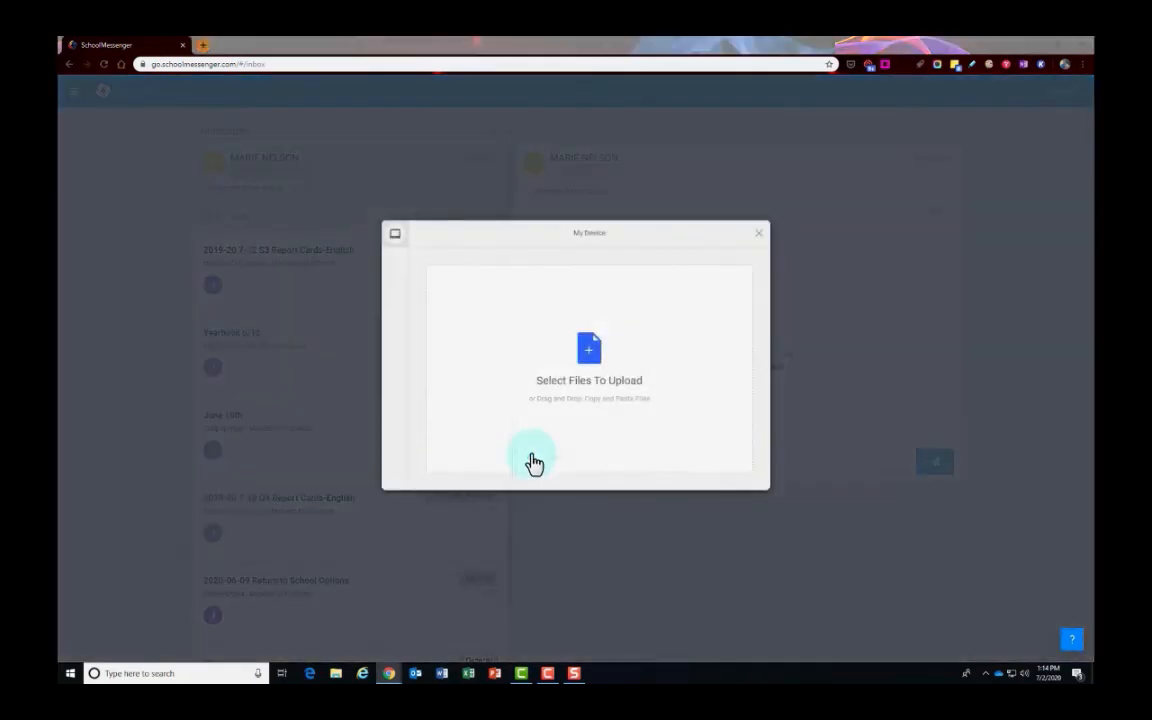
pyautogui.click(760, 240)
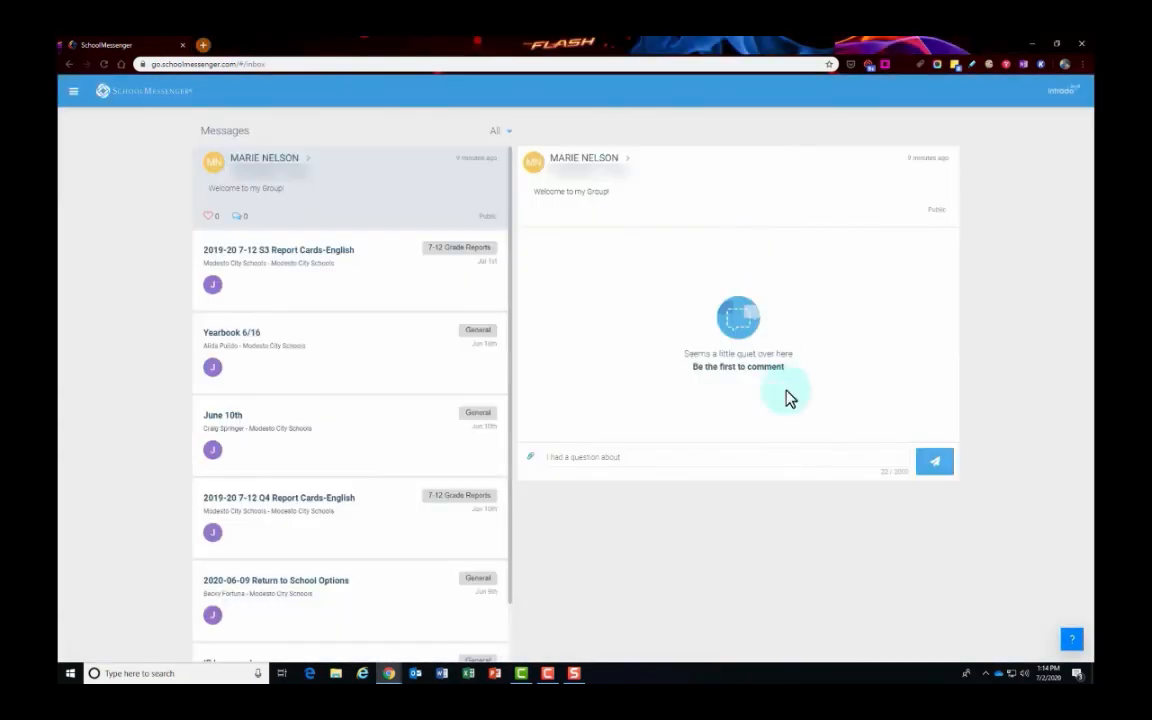
pyautogui.click(944, 467)
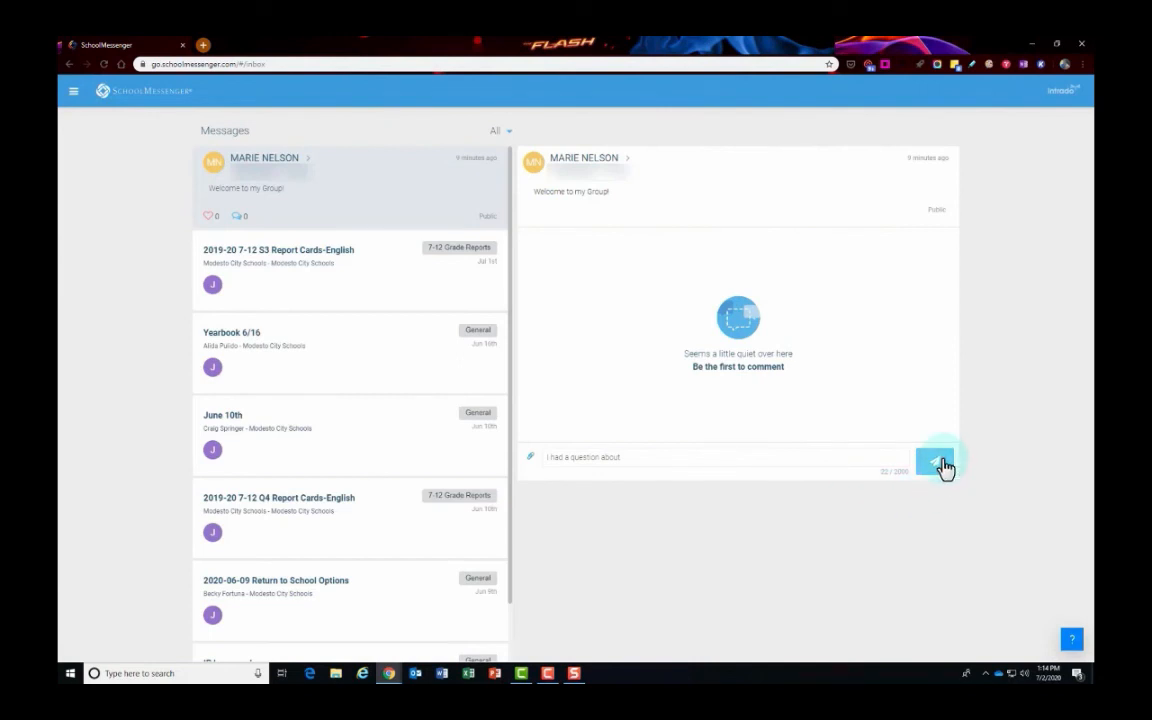